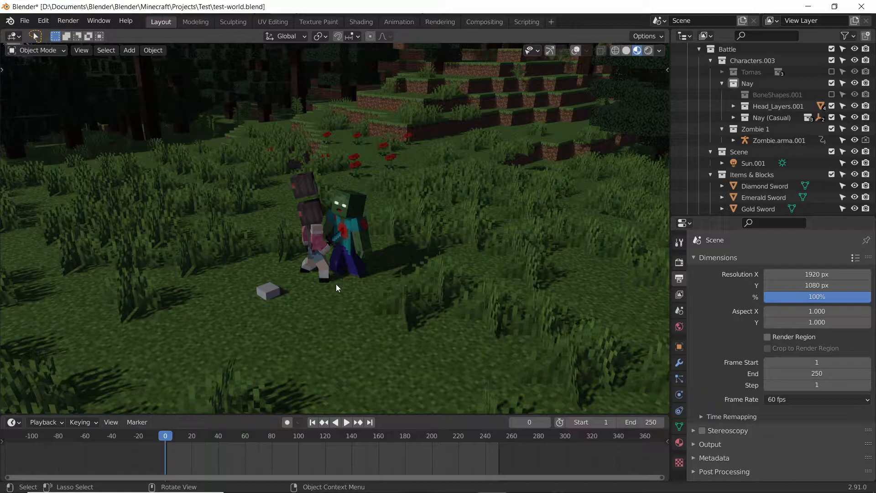
Check in the add-on preferences that Node Wrangler is enabled, searching for "node w", and close the preferences
click(46, 22)
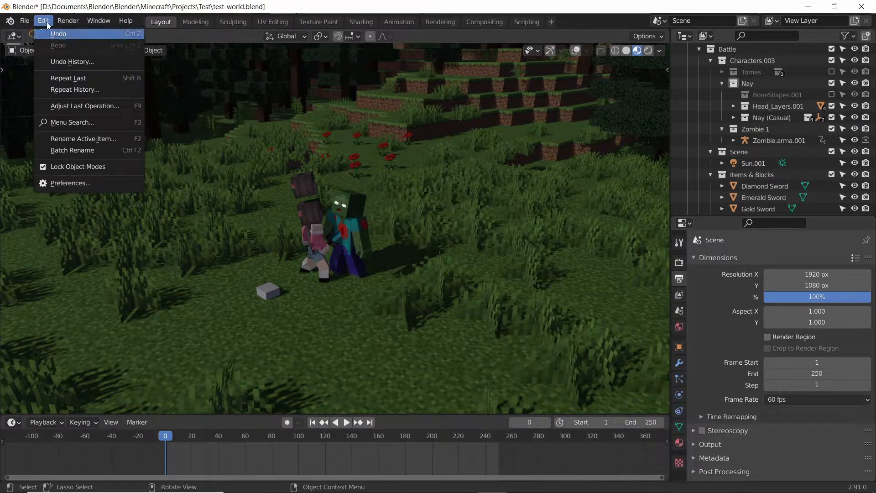
click(70, 183)
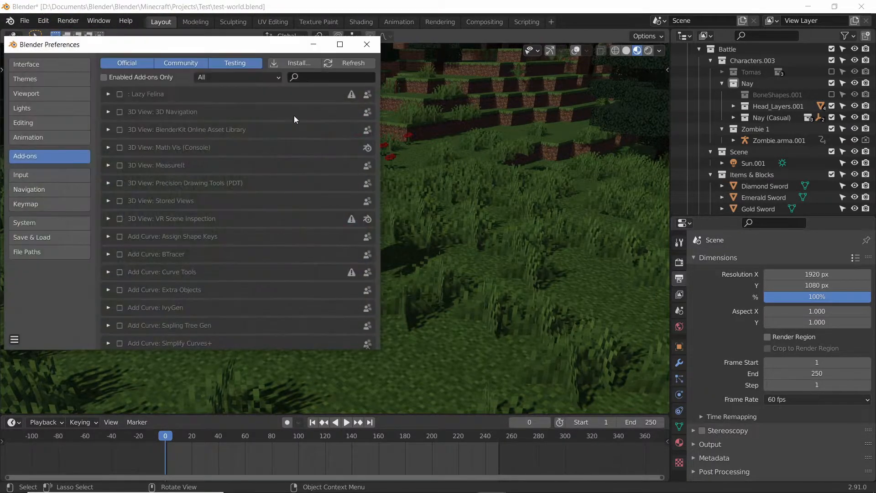
click(308, 77)
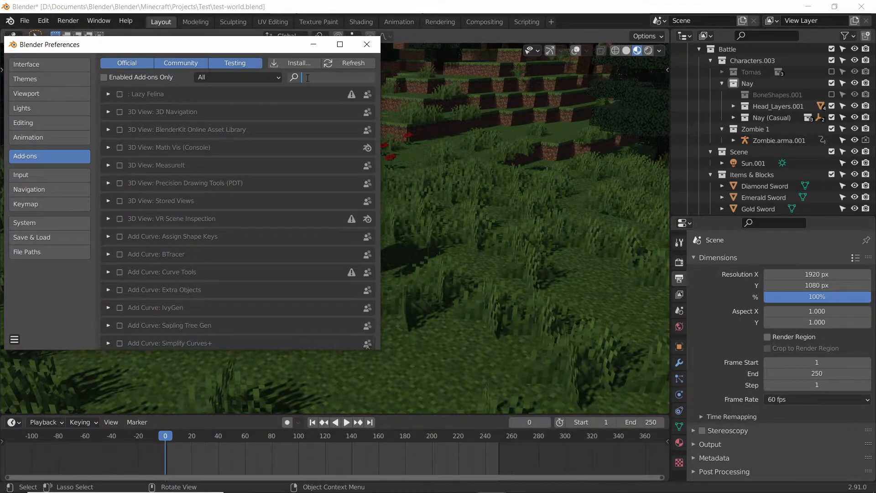
text(n)
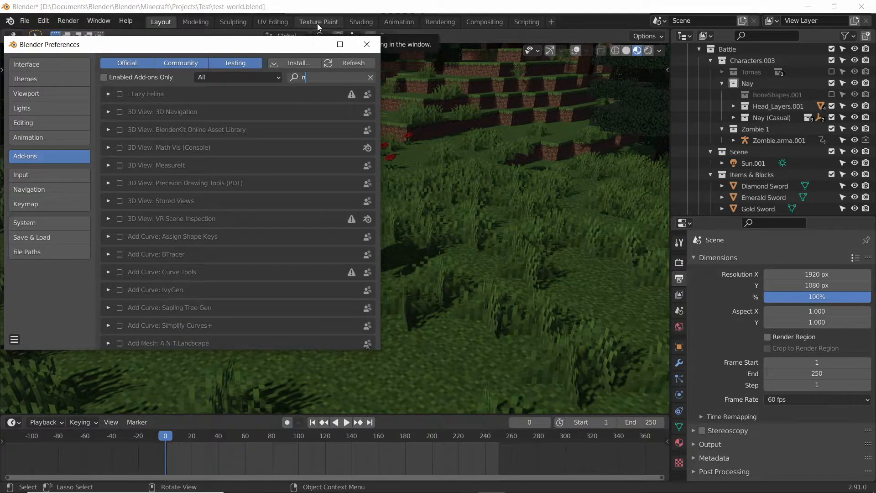
text(ode w)
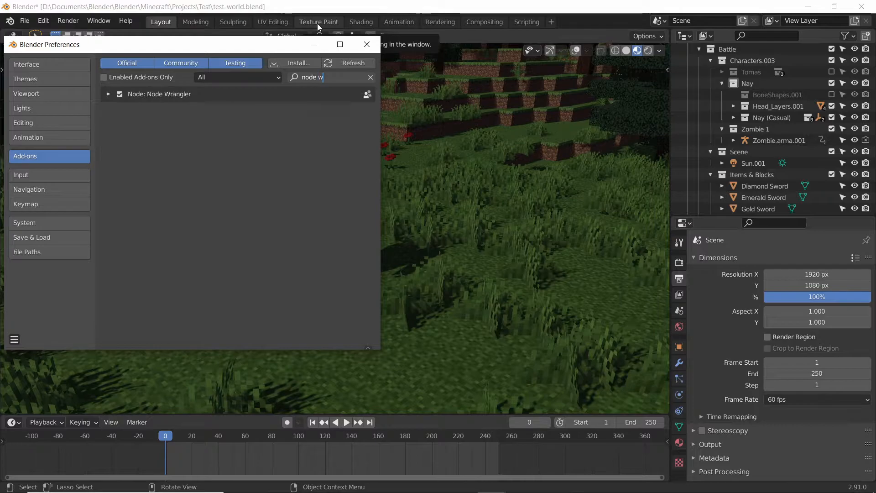
click(144, 120)
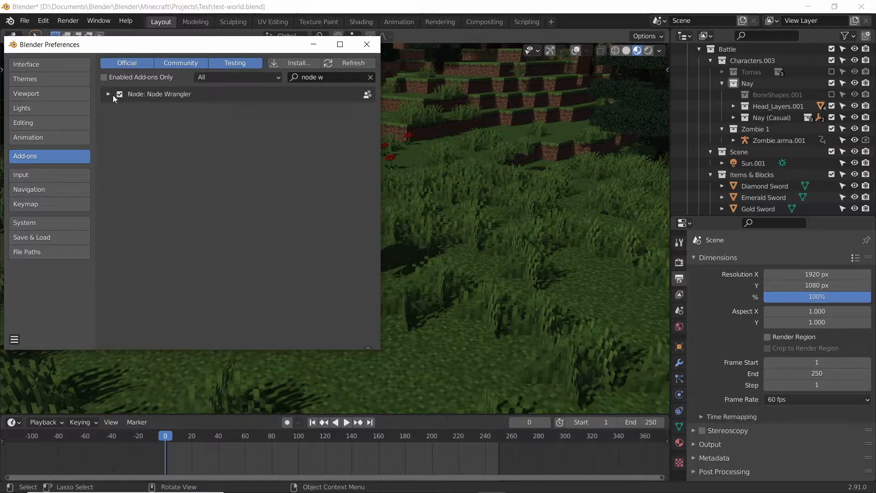
click(367, 44)
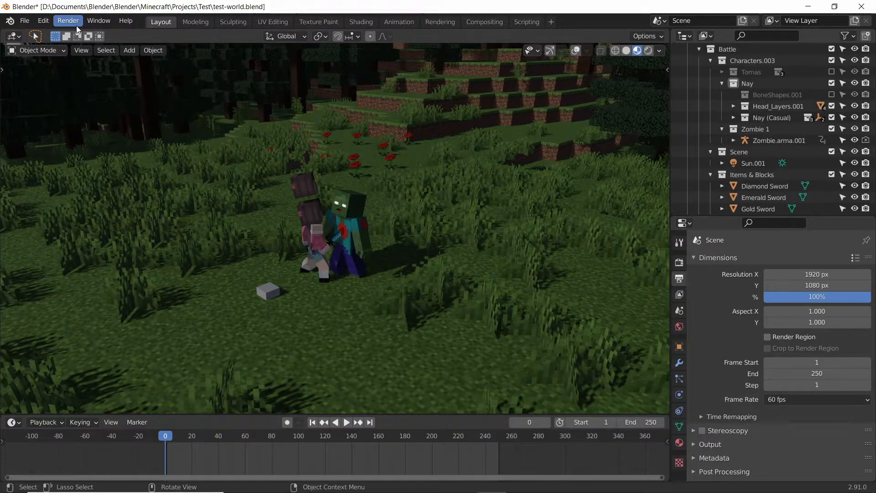
In the Compositing workspace, connect a Viewer node to the Render Layers image and place it above the Composite node
click(484, 21)
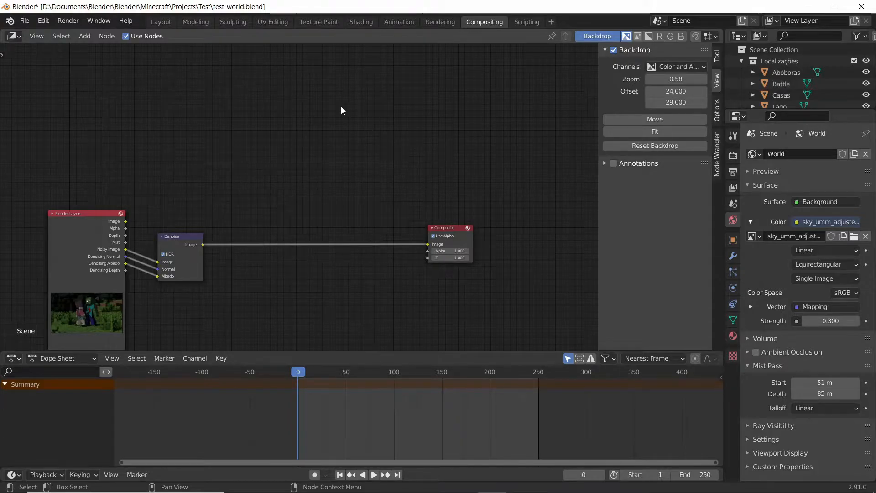
scroll(343, 110, up, 2)
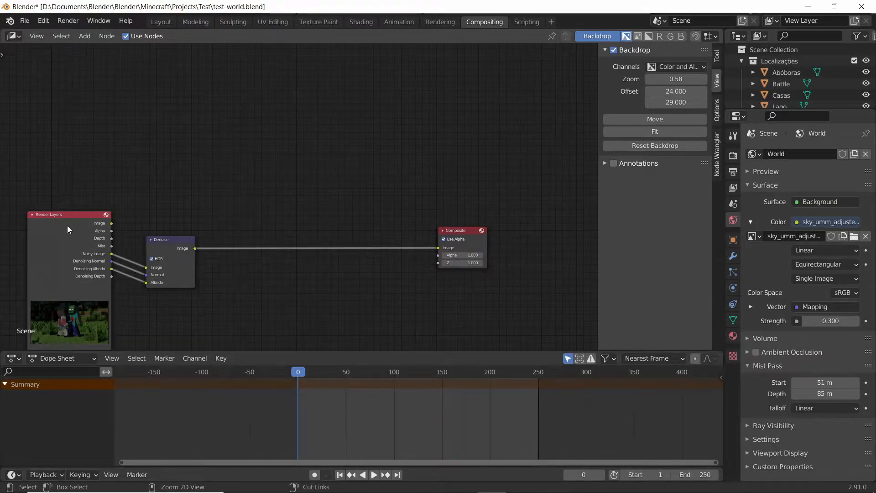
ctrl+shift+click(58, 215)
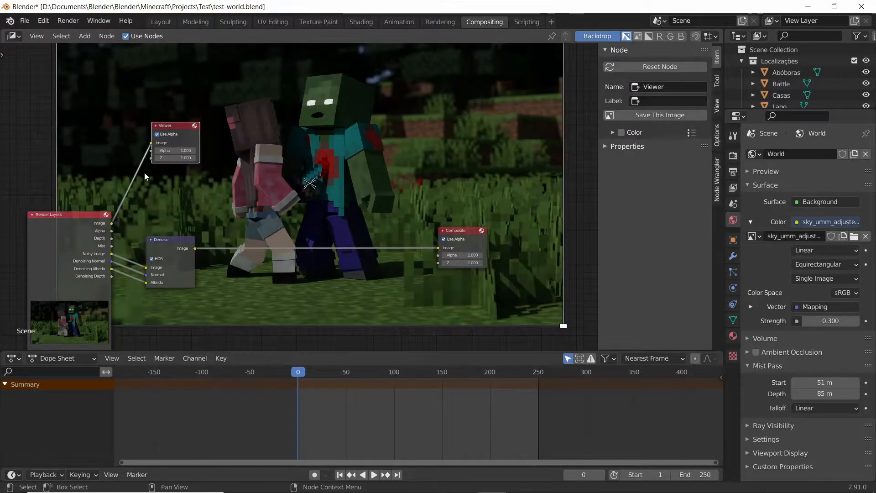
scroll(145, 172, down, 2)
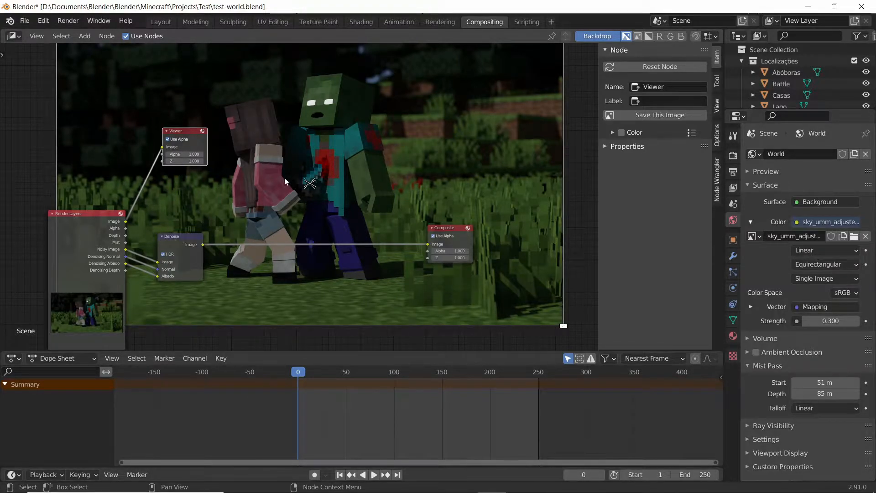
drag(175, 130, 194, 113)
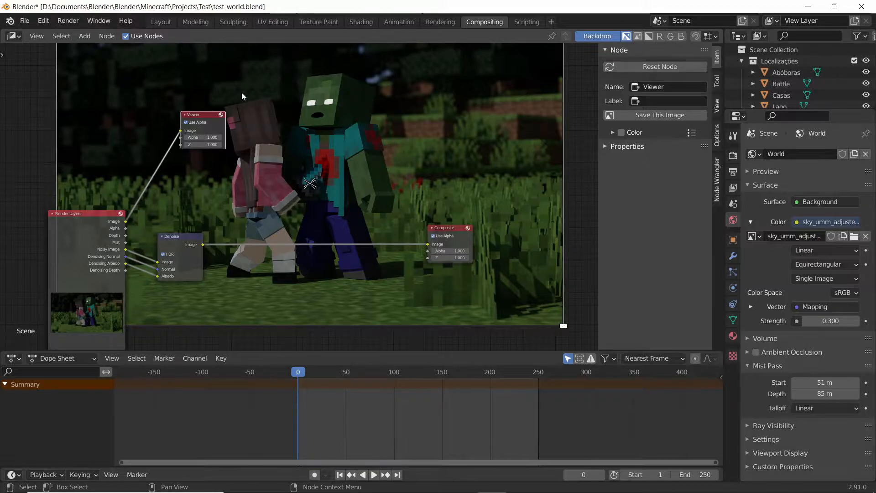
drag(204, 118, 405, 129)
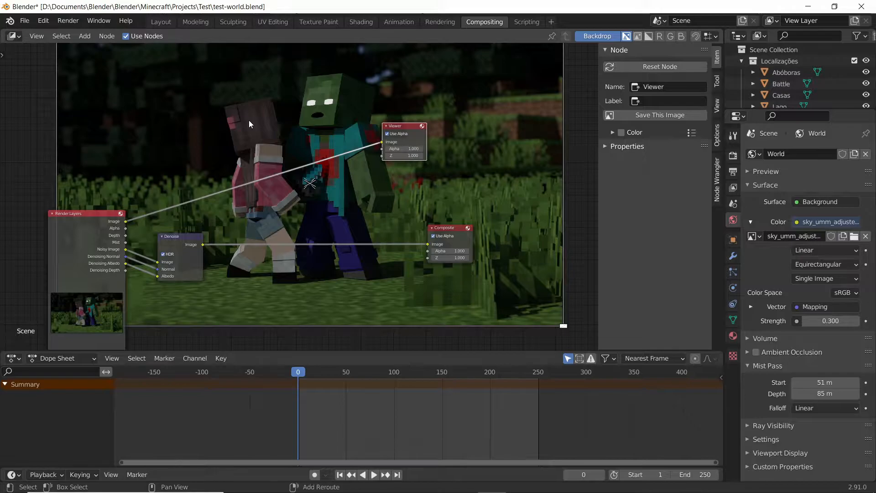
Add a Lens Distortion node on the link between the Render Layers and Viewer nodes
key(shift+a)
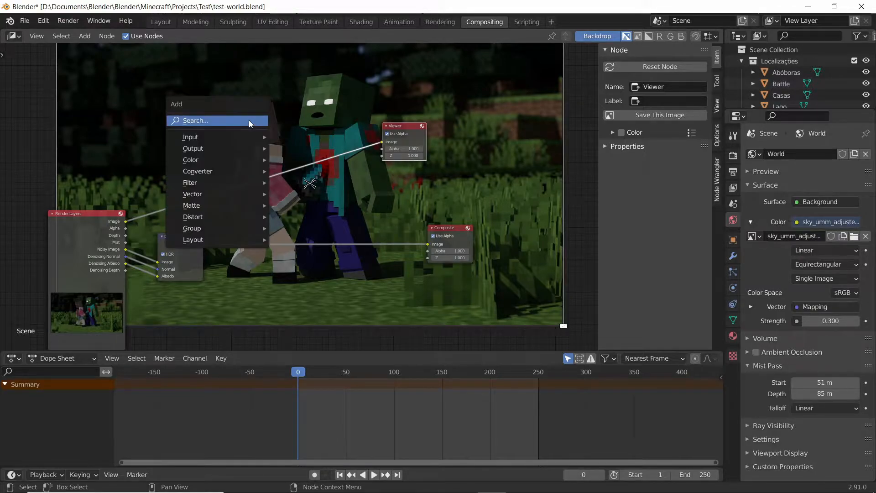
click(250, 121)
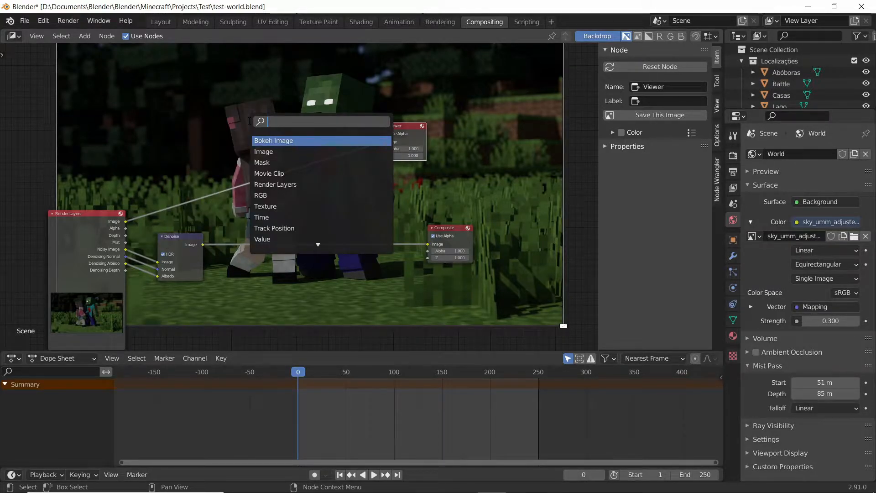
text(dist)
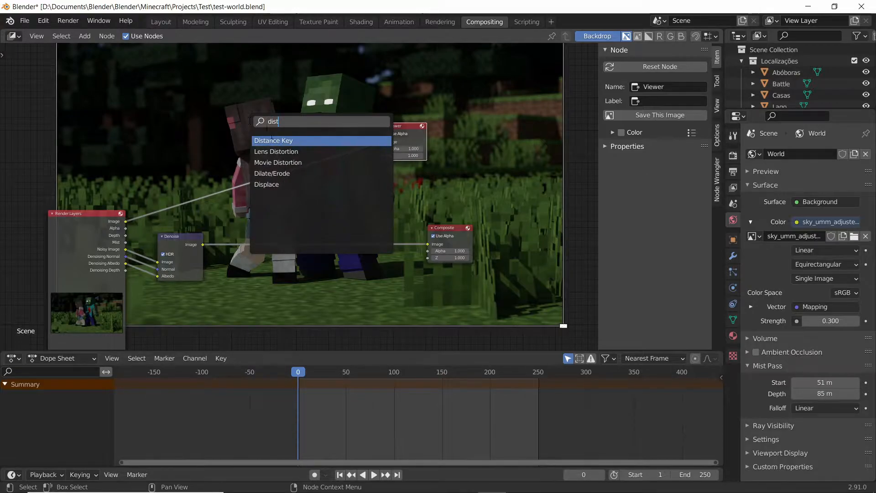
click(281, 151)
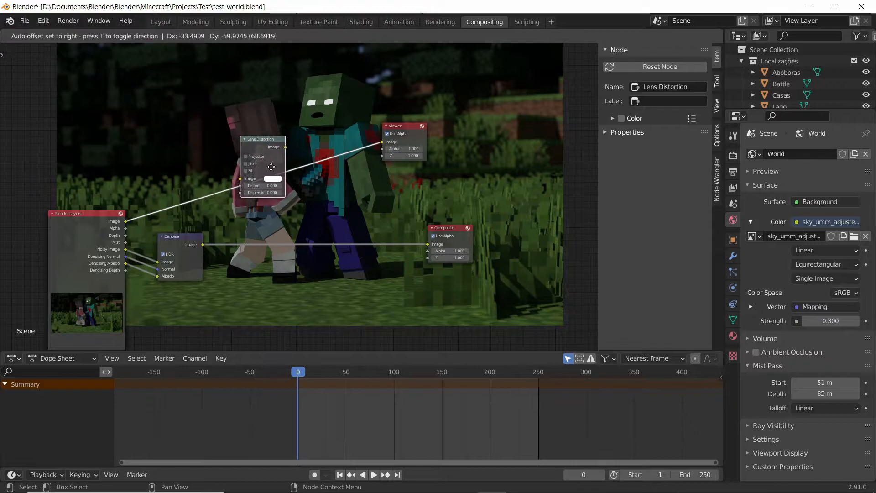
click(275, 175)
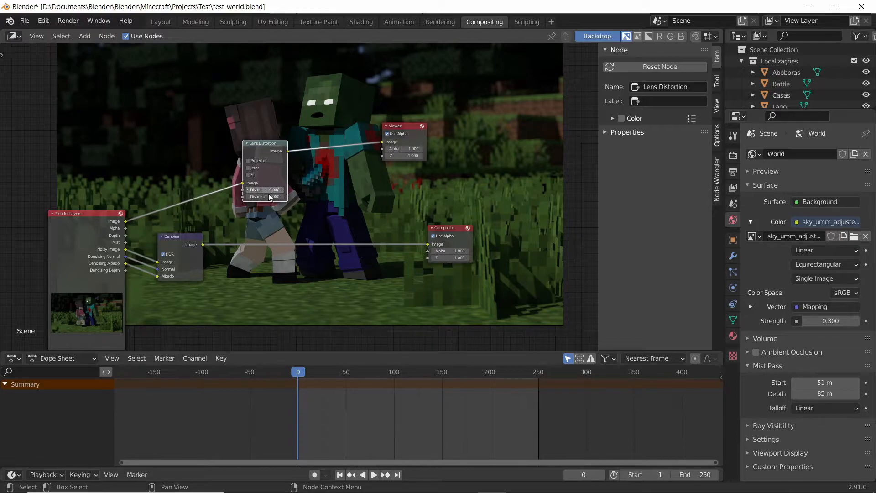
Try Distort values of 0.1 and -0.1 on the Lens Distortion node and reset it to 0
click(281, 193)
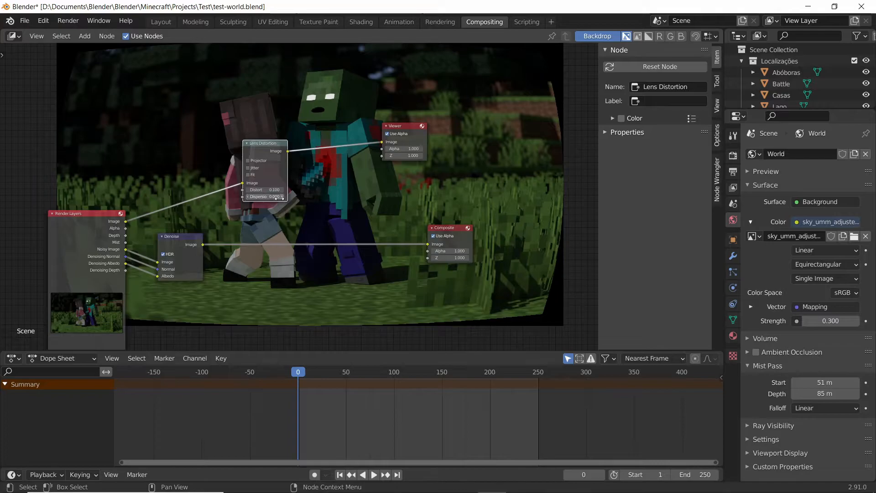
click(247, 191)
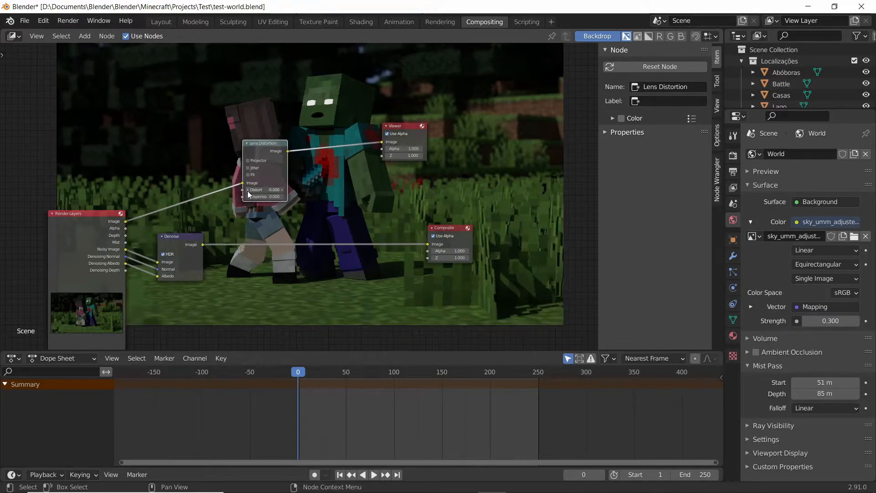
click(247, 191)
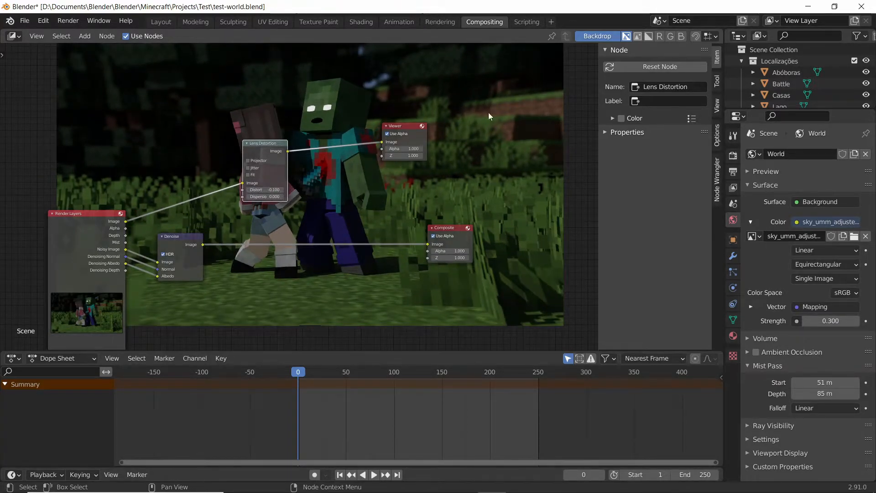
click(285, 192)
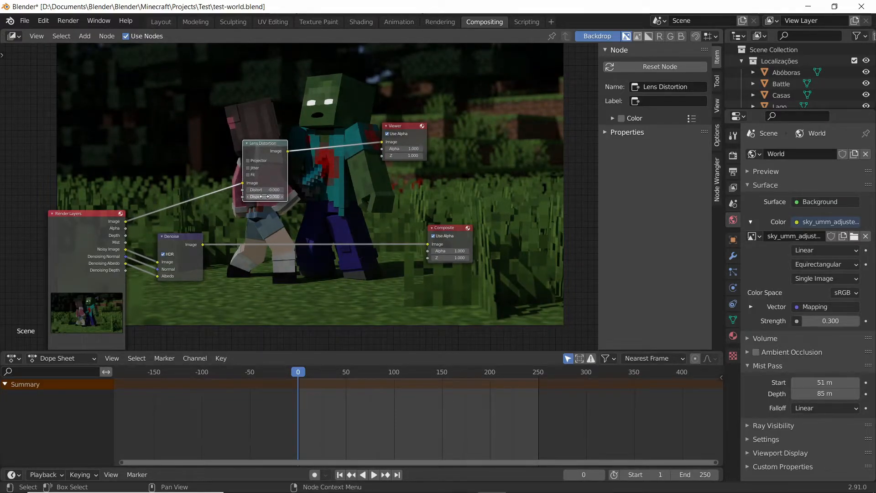
Raise the Lens Distortion node's Dispersion to 0.4 and enable its Fit option
click(282, 197)
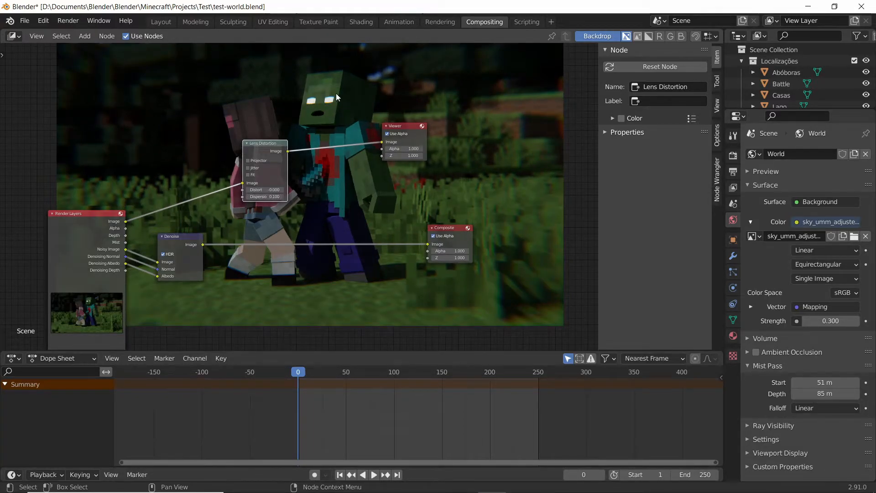
click(282, 197)
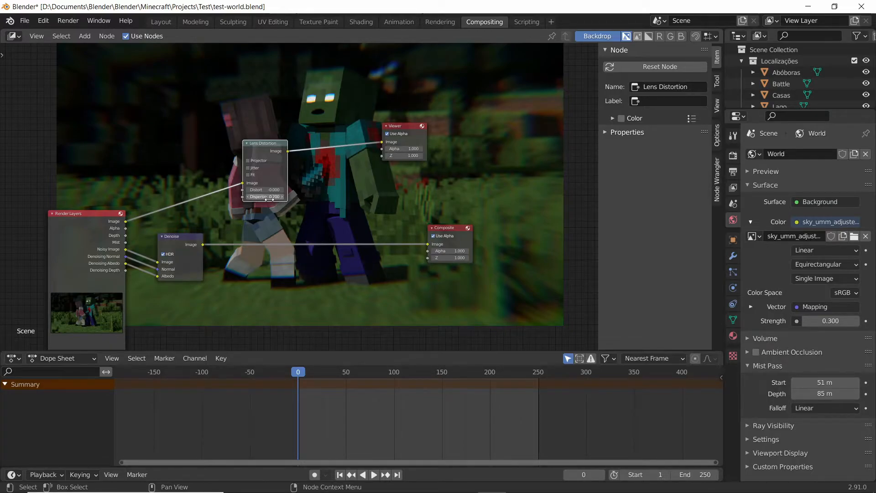
click(282, 197)
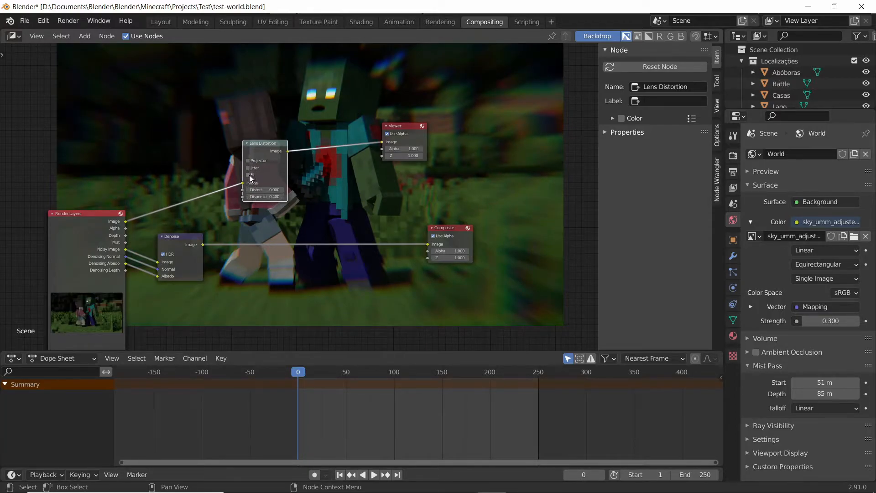
click(250, 176)
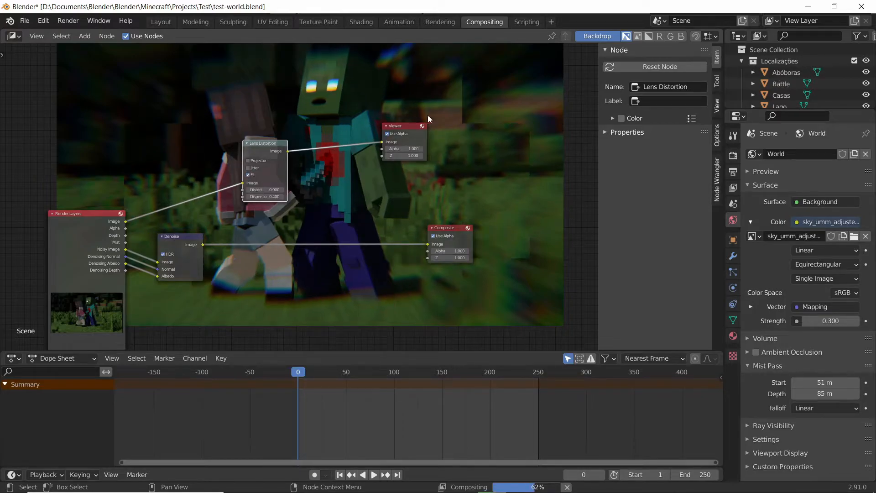
scroll(391, 158, down, 1)
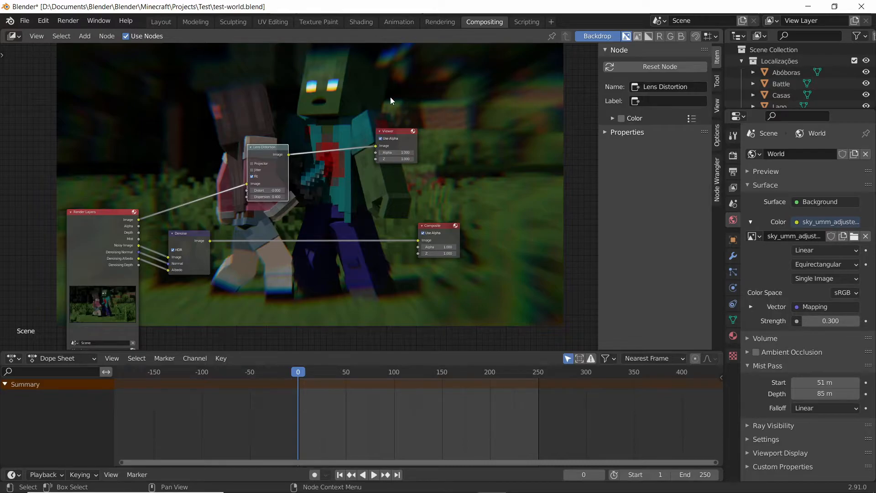
Try the Projector and Jitter options on the Lens Distortion node and disable both again
click(252, 165)
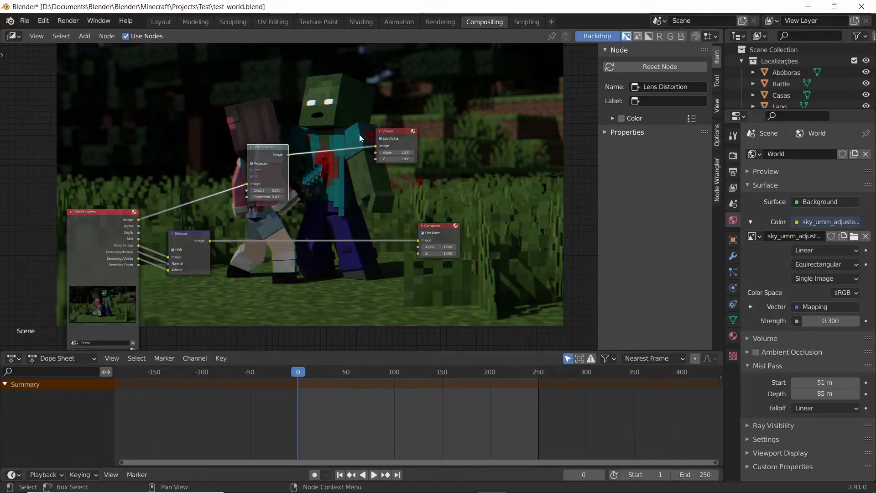
click(253, 163)
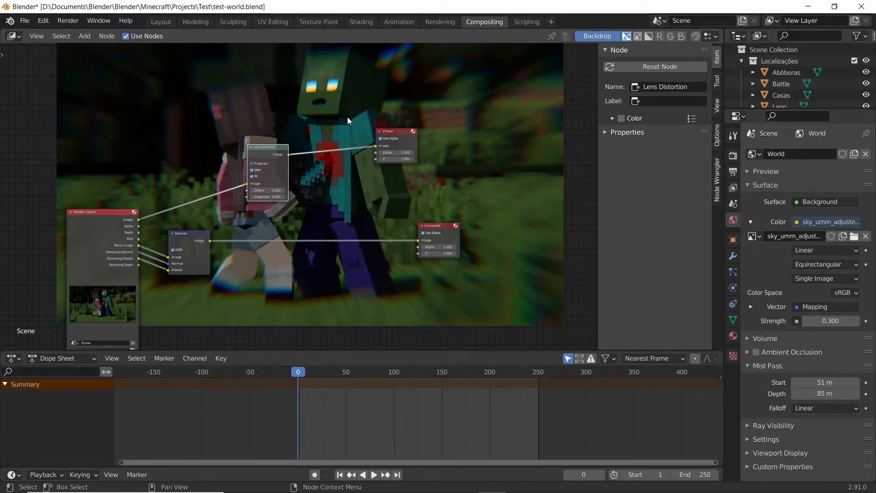
click(252, 170)
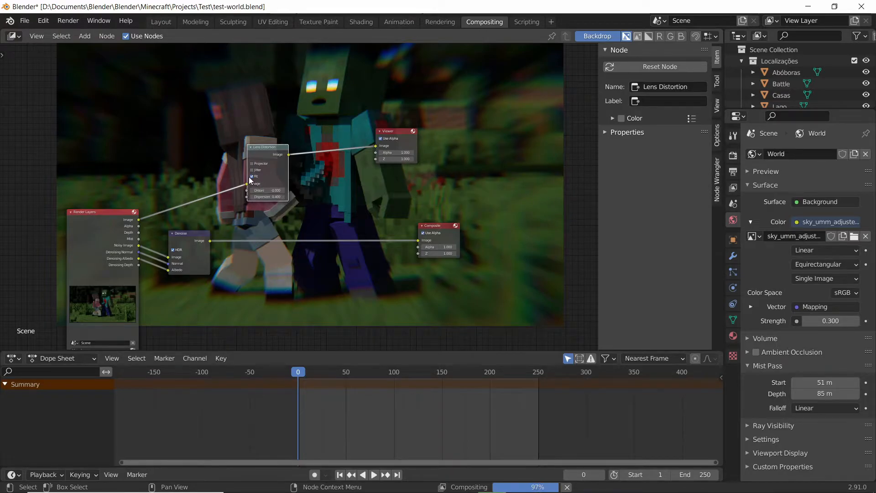
Lower the Lens Distortion node's Dispersion to 0.2
click(252, 197)
click(252, 197)
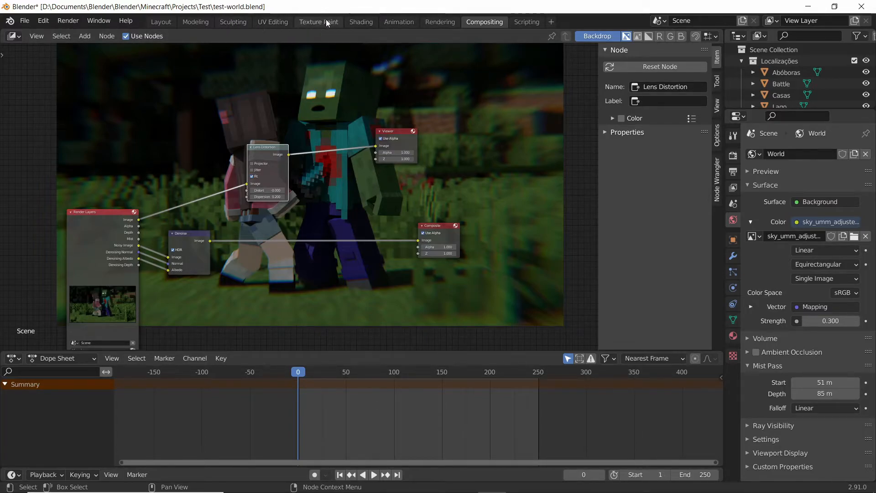
Display the Viewer Node image in the image editor of the UV Editing workspace
click(272, 23)
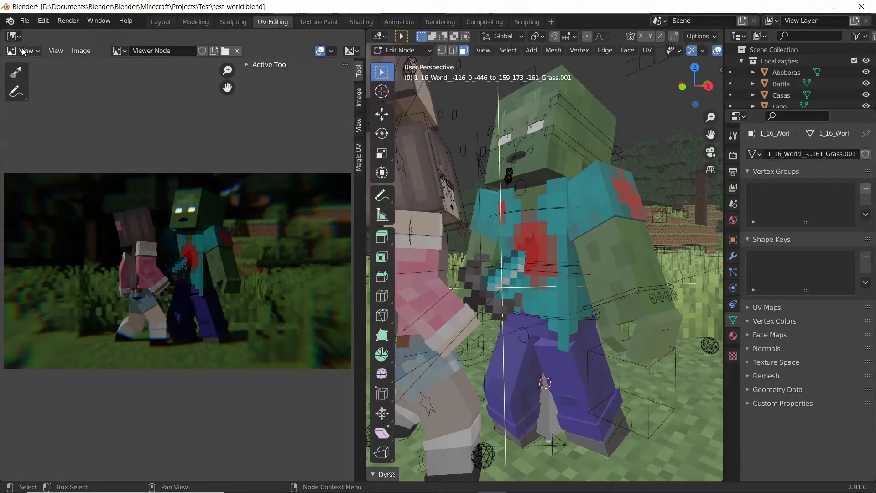
click(14, 38)
click(27, 79)
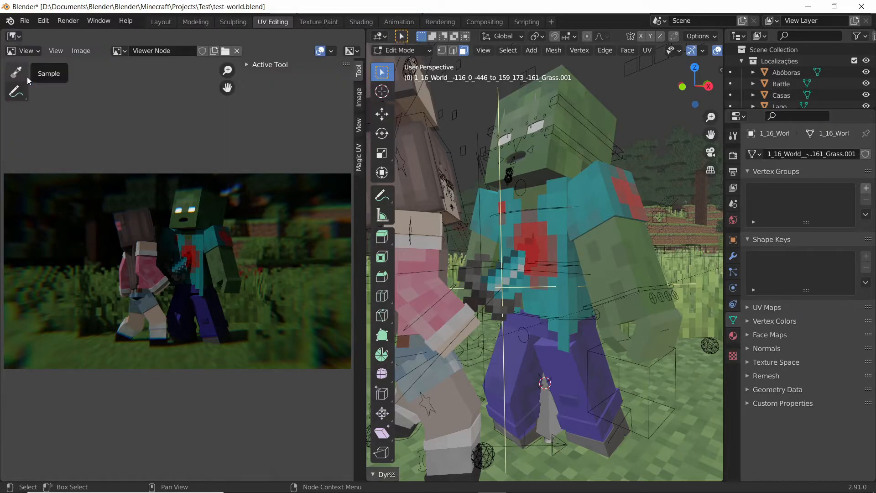
click(119, 50)
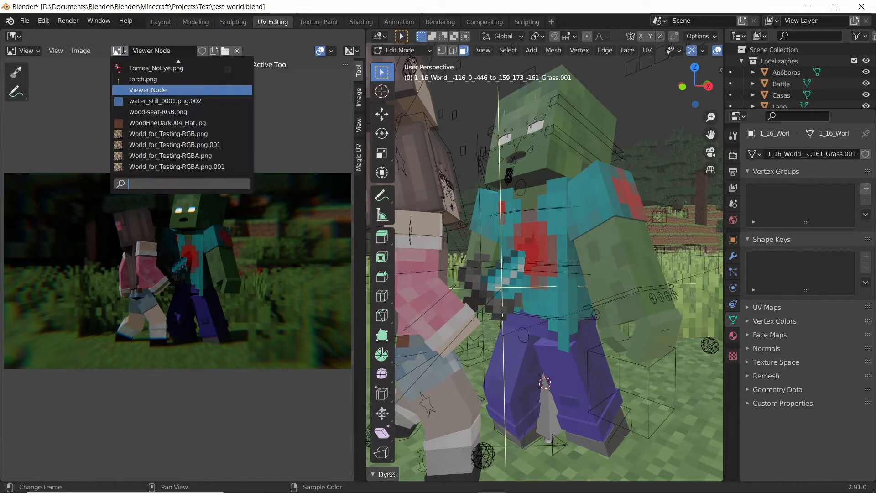
click(152, 90)
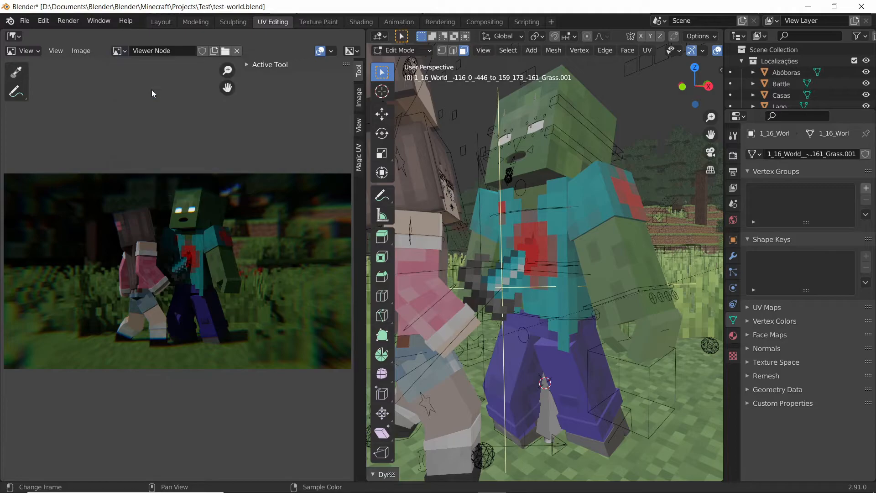
Look over the save options for the Viewer Node image, and view the Compositing and Layout workspaces
click(75, 52)
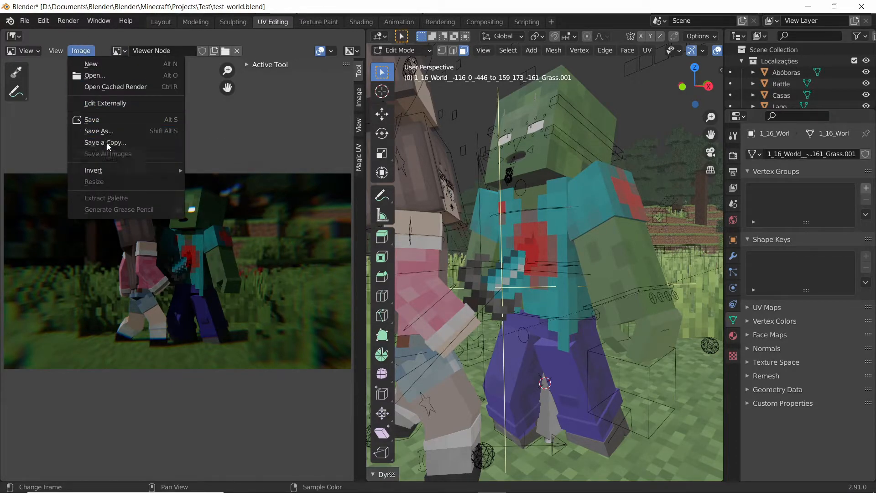
click(480, 20)
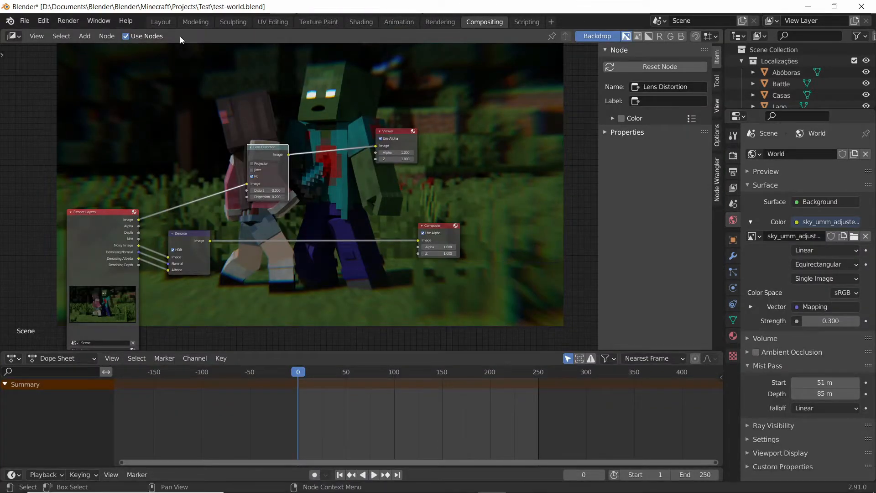
click(164, 22)
scroll(381, 217, down, 7)
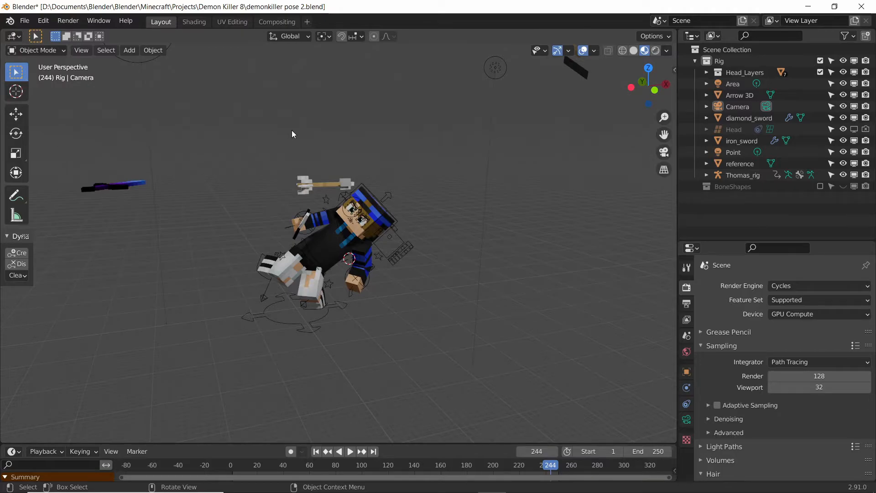
In the compositor of demonkiller pose 2.blend, connect a Viewer node to Render Layers and place it beyond the Composite node
click(275, 23)
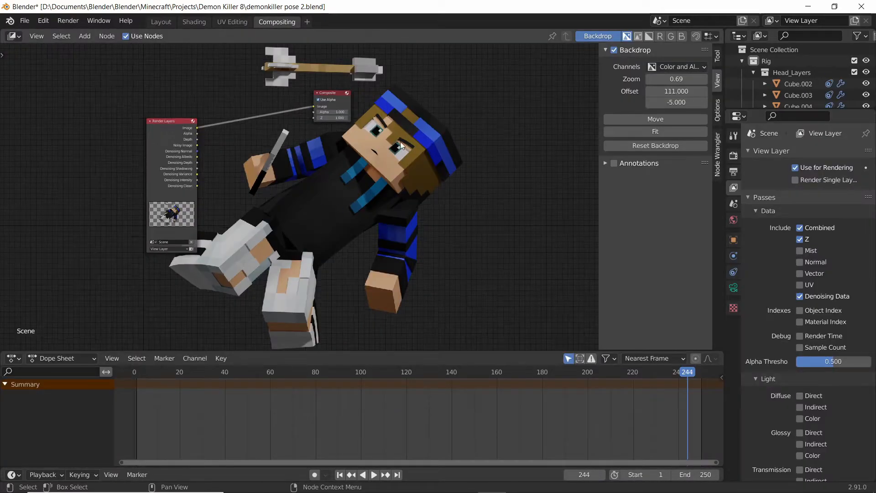
scroll(349, 192, up, 1)
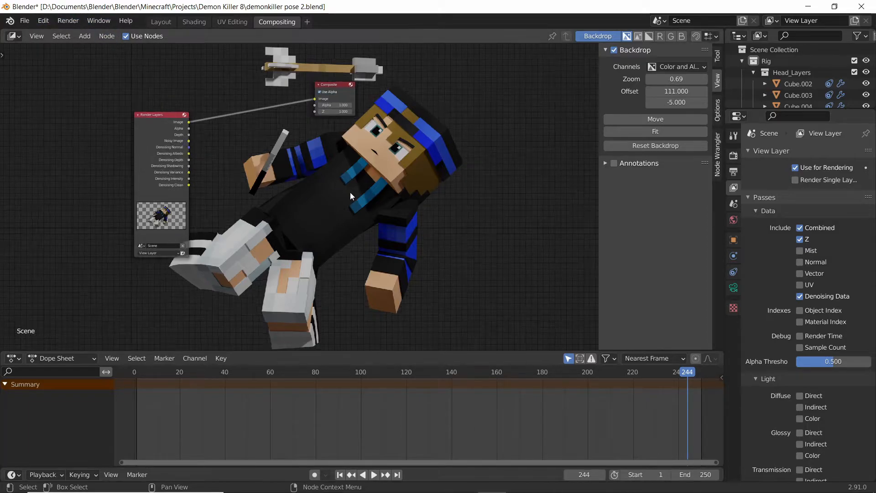
ctrl+shift+click(141, 125)
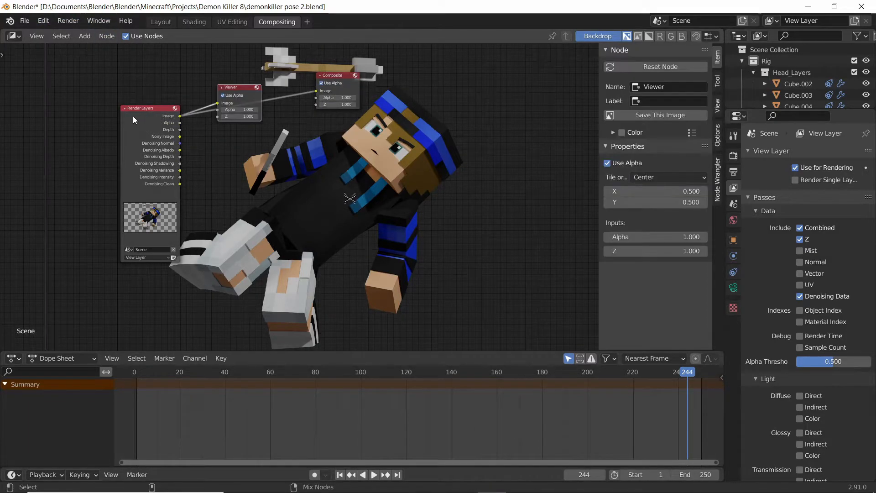
drag(231, 96, 395, 160)
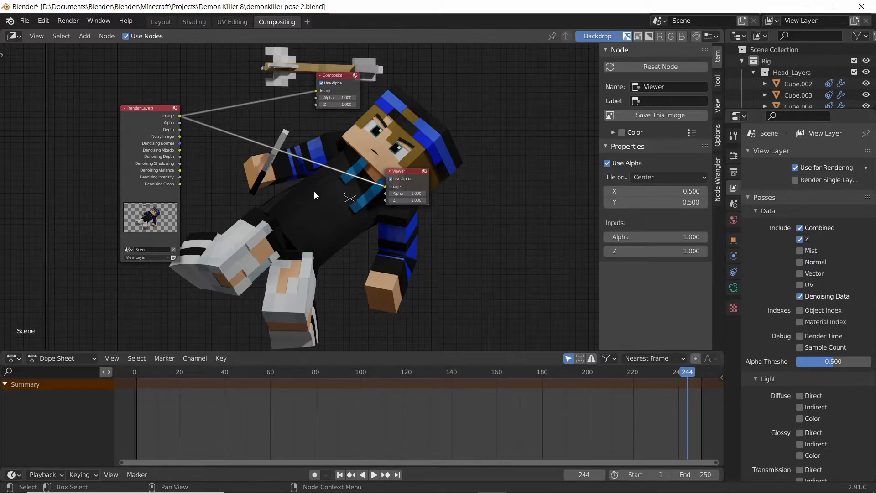
Add a Lens Distortion node between the Render Layers and Viewer nodes, leaving it unconnected
key(shift+a)
mouse_move(305, 212)
text(d)
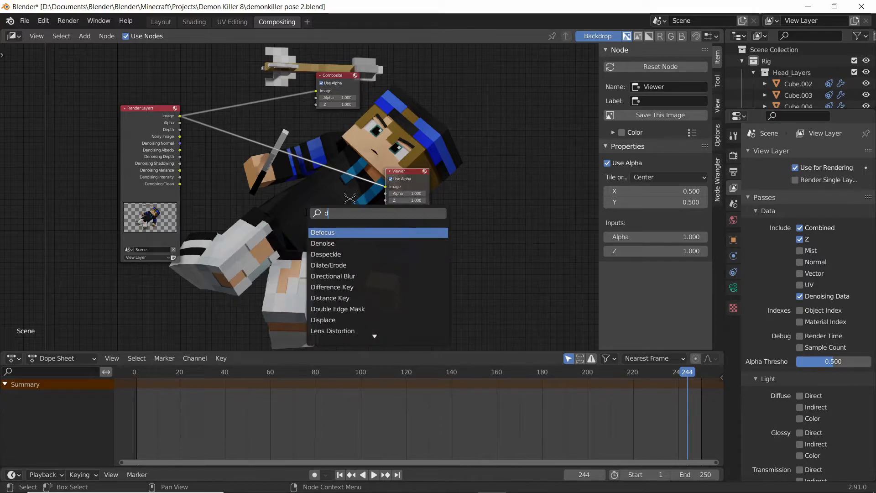
text(is)
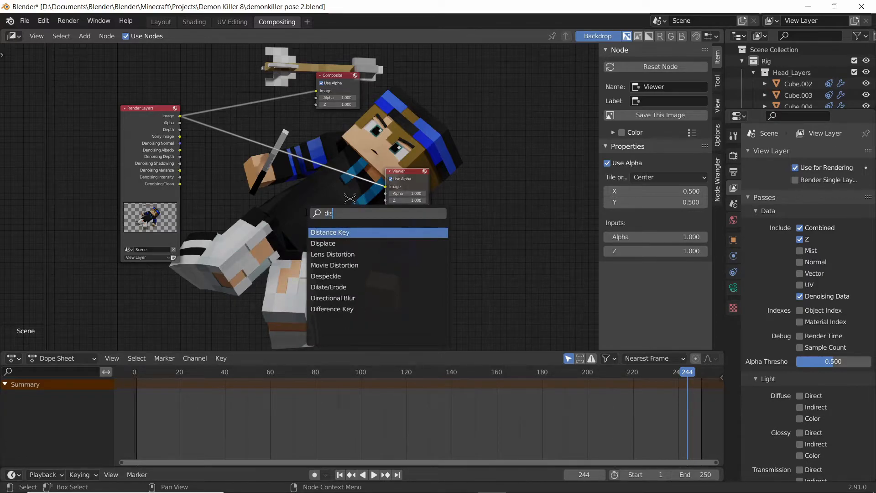
click(333, 252)
click(268, 222)
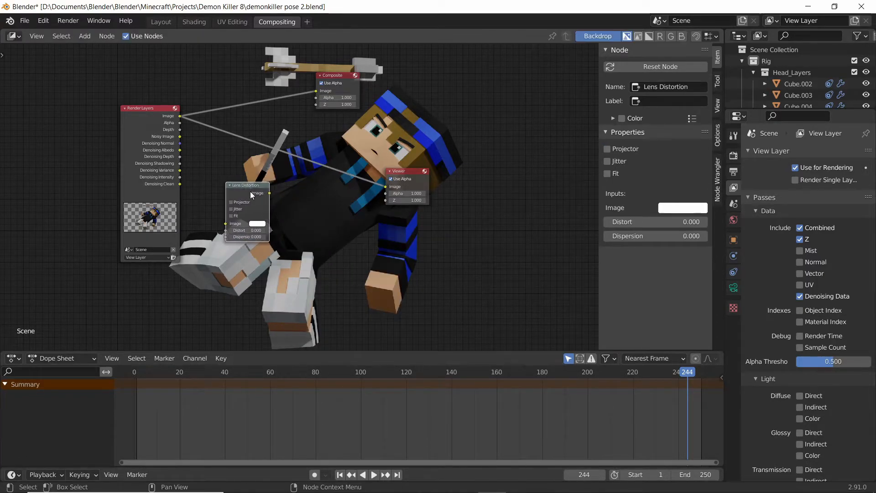
Add a second Lens Distortion node below the first one
key(shift+a)
click(337, 249)
text(len)
click(370, 264)
click(332, 251)
key(g)
key(Escape)
click(410, 262)
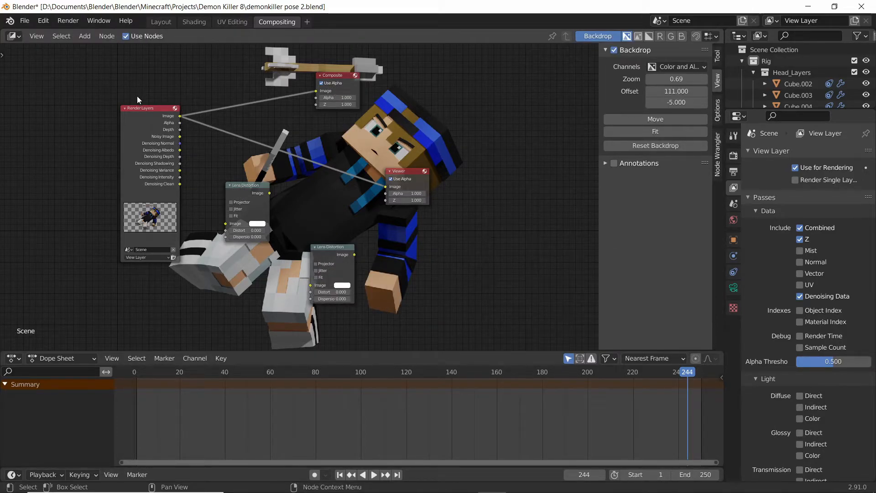
Connect the Render Layers Image output to the first Lens Distortion node and delete the Viewer node
drag(244, 185, 253, 160)
drag(180, 115, 237, 200)
click(403, 172)
key(x)
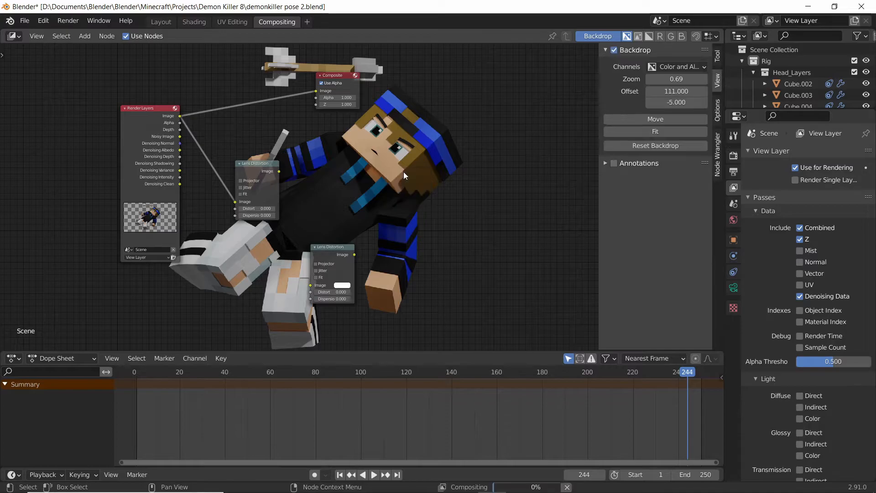
Connect the Render Layers Alpha output to the second Lens Distortion node and align that node directly beneath the first
drag(270, 173, 289, 148)
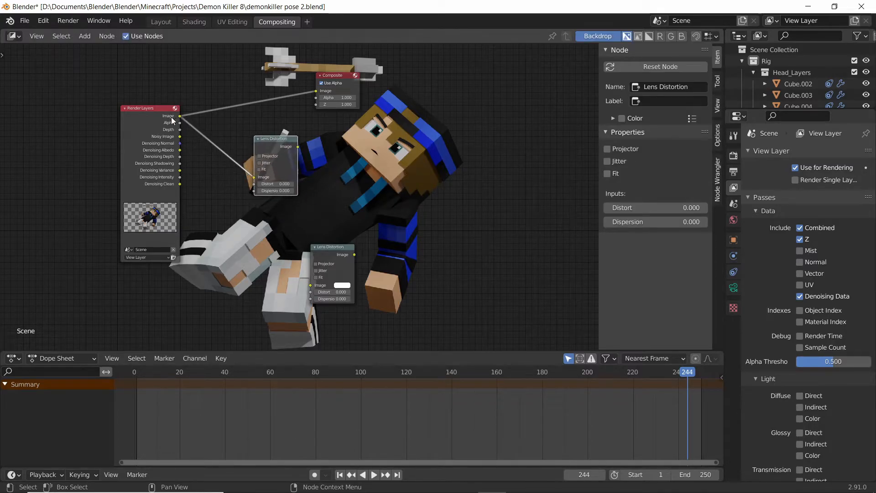
drag(180, 121, 310, 284)
drag(327, 249, 265, 214)
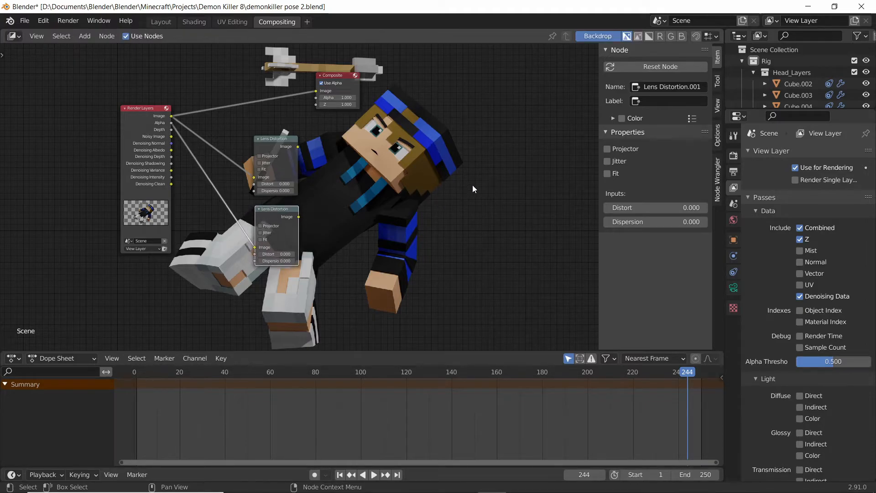
Add a Set Alpha node to the far side of the two Lens Distortion nodes
key(shift+a)
text(se)
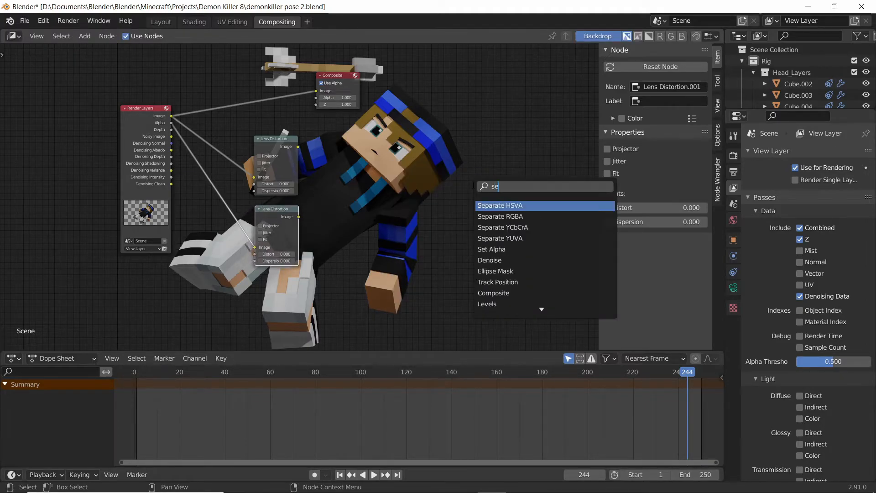
text(t a)
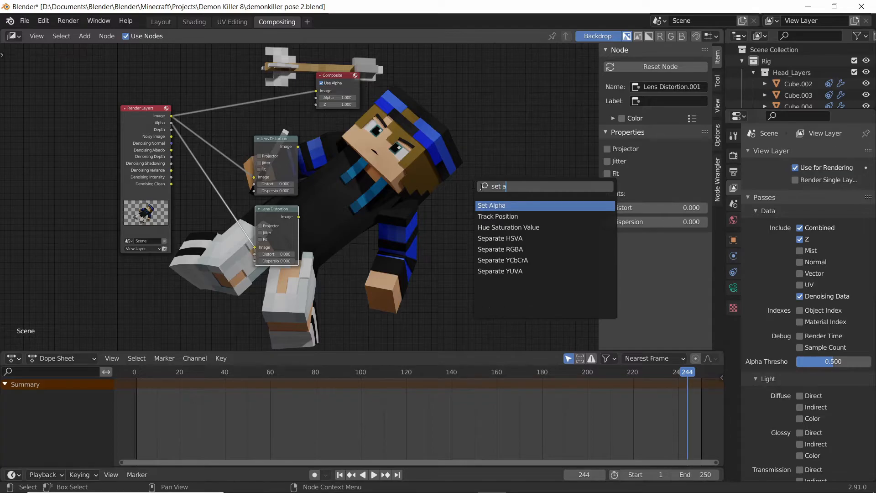
click(498, 205)
click(422, 173)
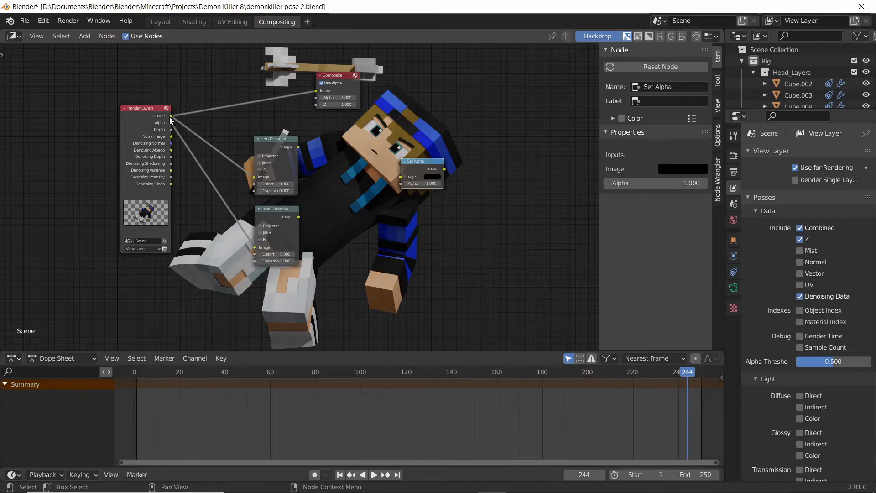
Connect the upper Lens Distortion node to the Set Alpha node's Image input and the lower one to its Alpha input
drag(298, 145, 400, 177)
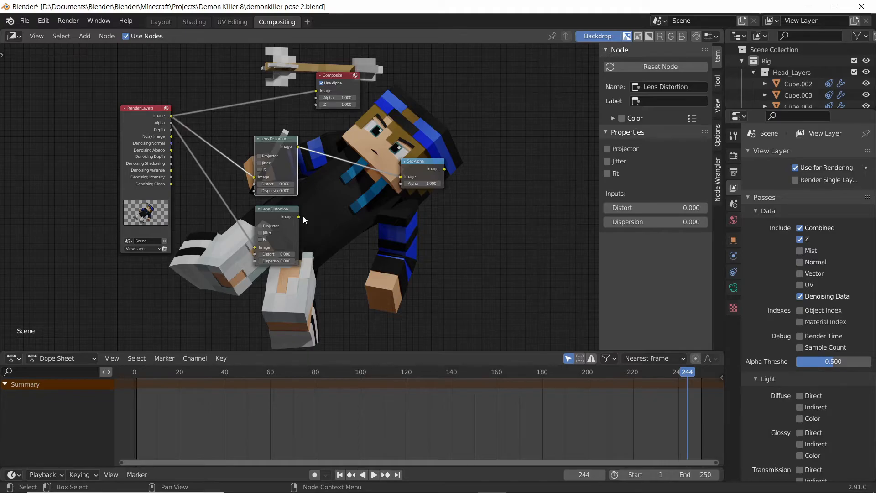
drag(301, 215, 399, 185)
drag(301, 216, 400, 183)
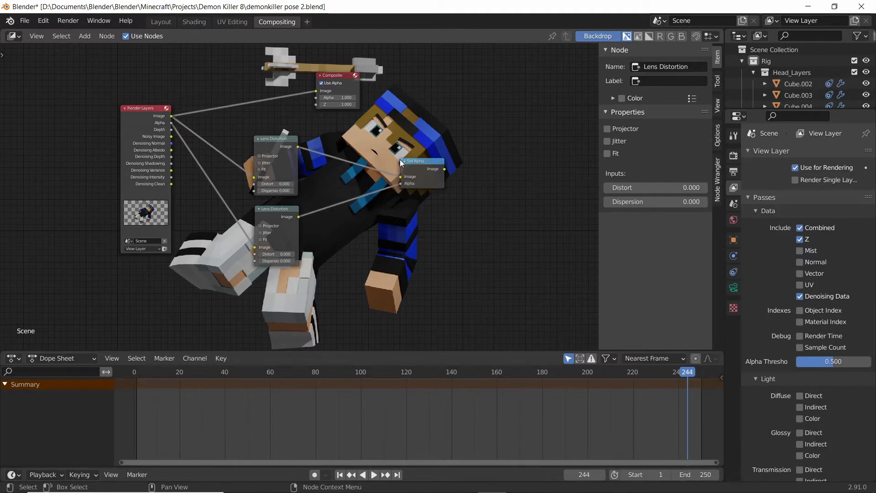
Attach a Viewer node to the Set Alpha output and move the Composite node above and beyond Set Alpha
ctrl+shift+click(414, 159)
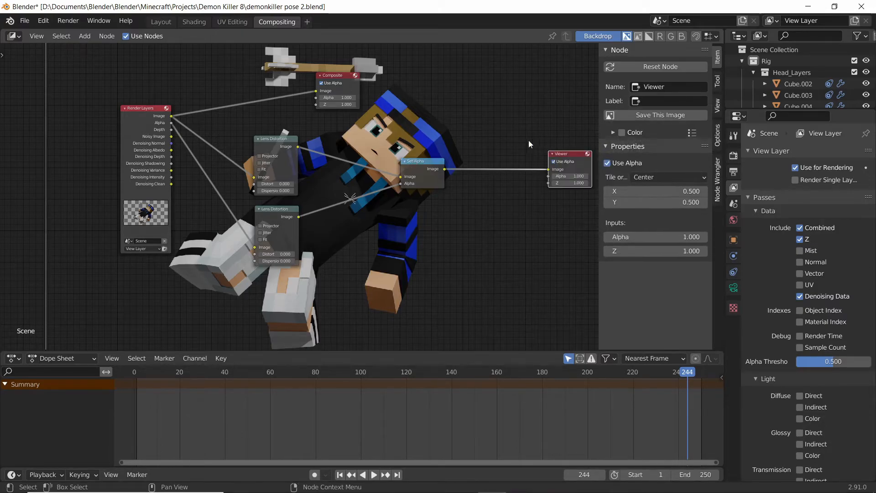
drag(336, 81, 496, 76)
drag(445, 169, 477, 160)
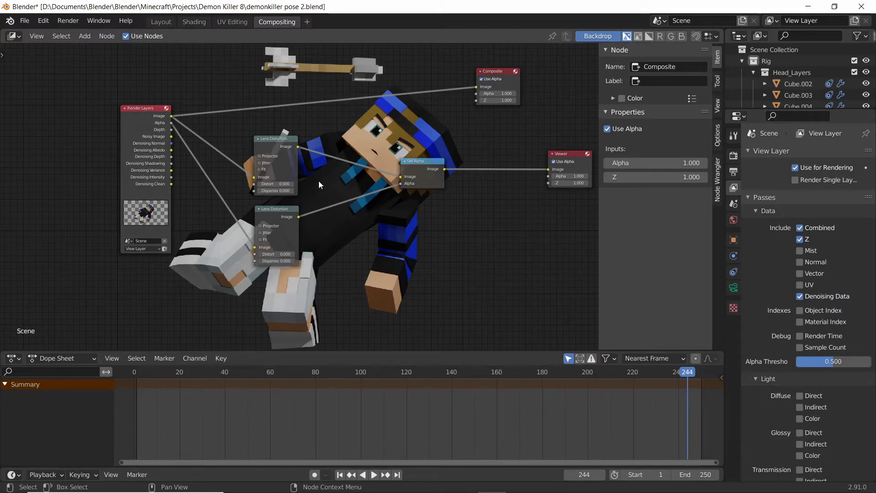
Set Dispersion to 0.1 and enable Fit on both Lens Distortion nodes
scroll(296, 187, up, 1)
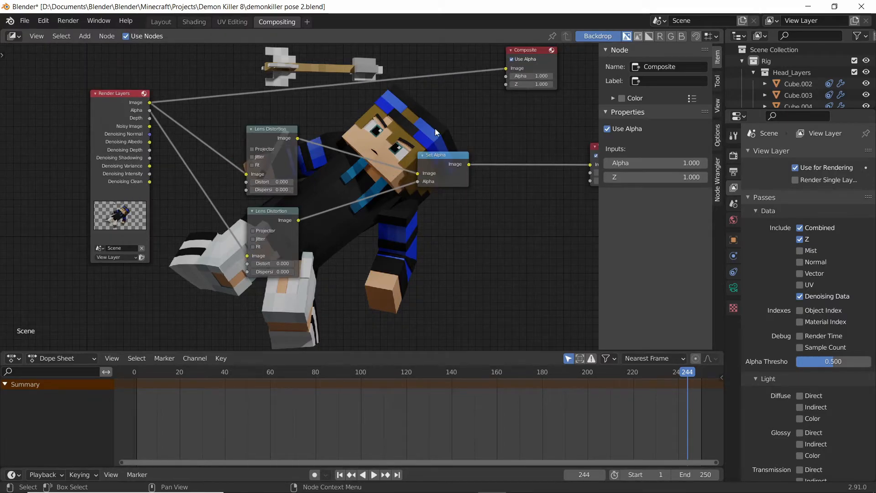
click(291, 190)
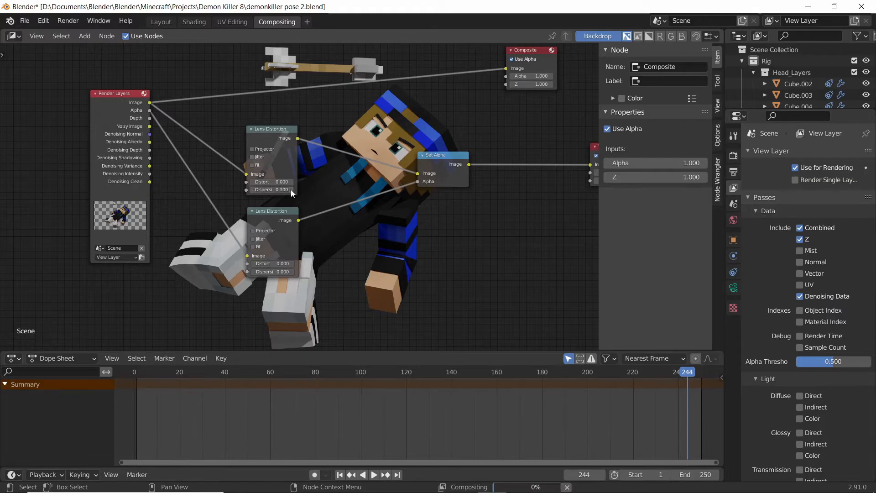
scroll(375, 120, up, 2)
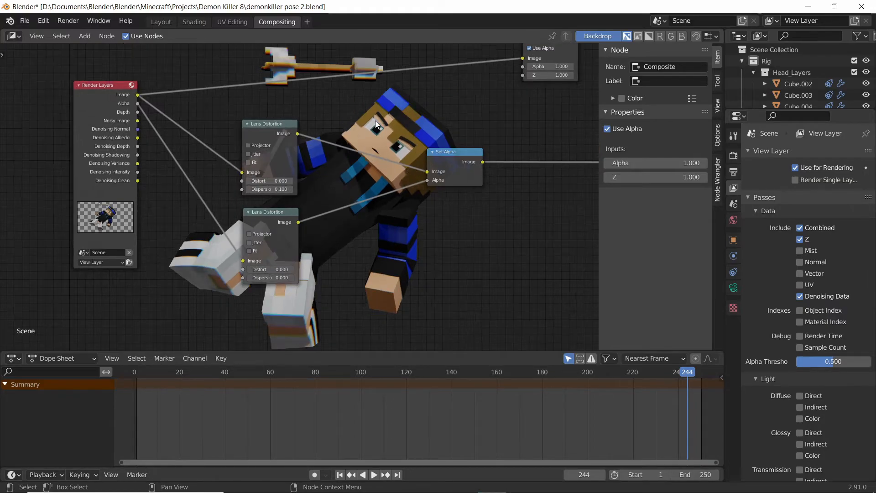
scroll(368, 108, down, 1)
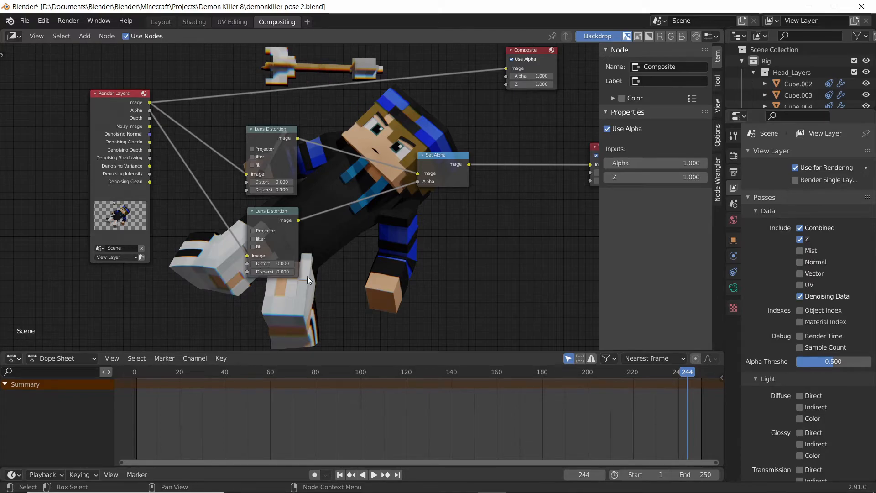
click(291, 271)
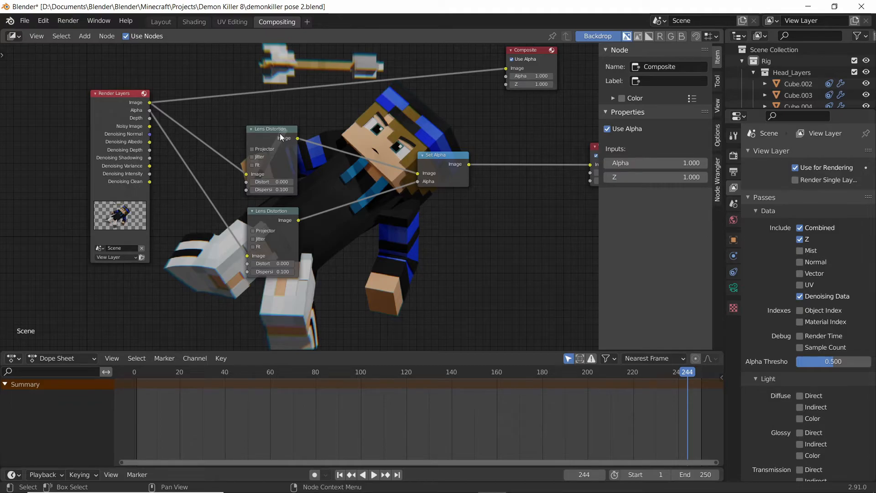
click(252, 165)
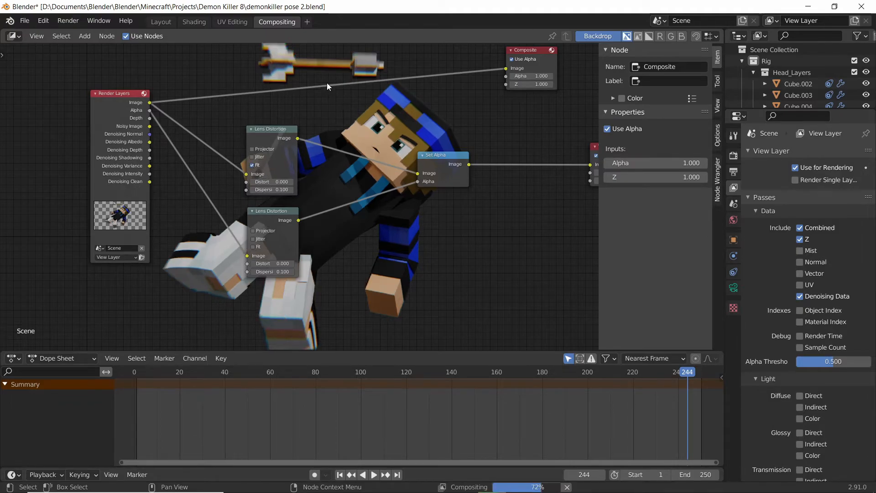
click(253, 247)
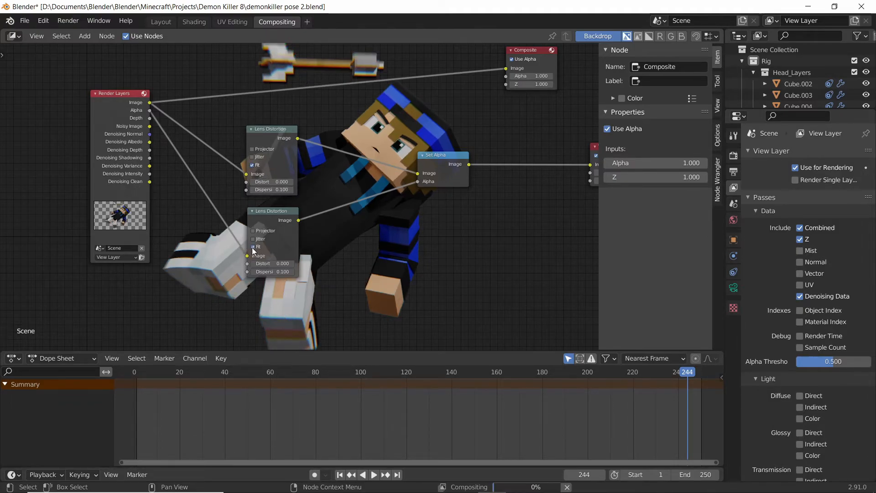
Try the Jitter option on both Lens Distortion nodes and disable it again
click(252, 157)
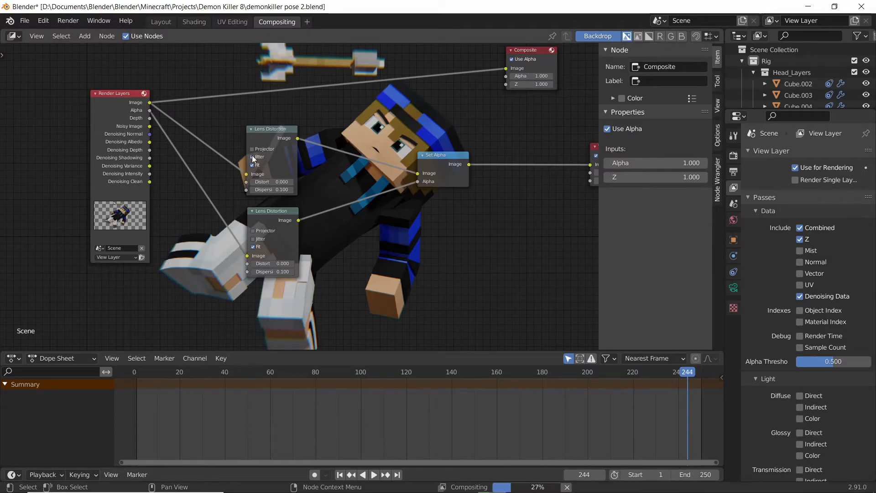
click(253, 239)
click(254, 239)
click(252, 157)
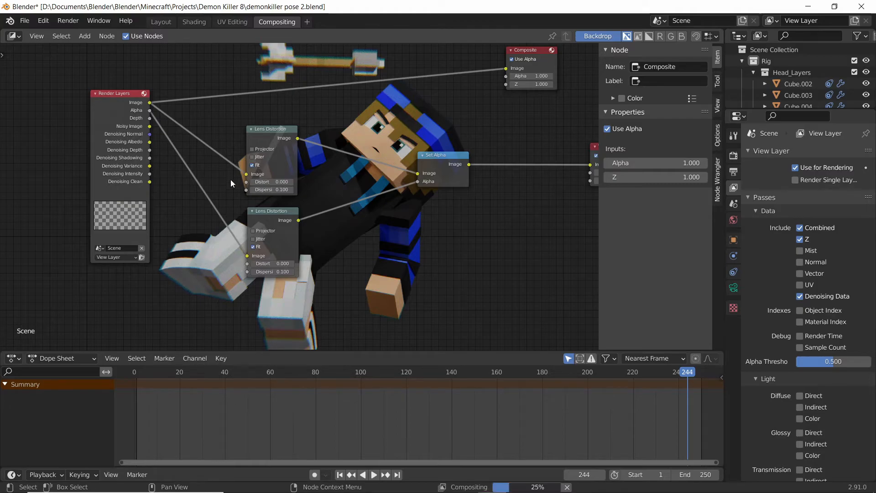
click(270, 132)
click(266, 212)
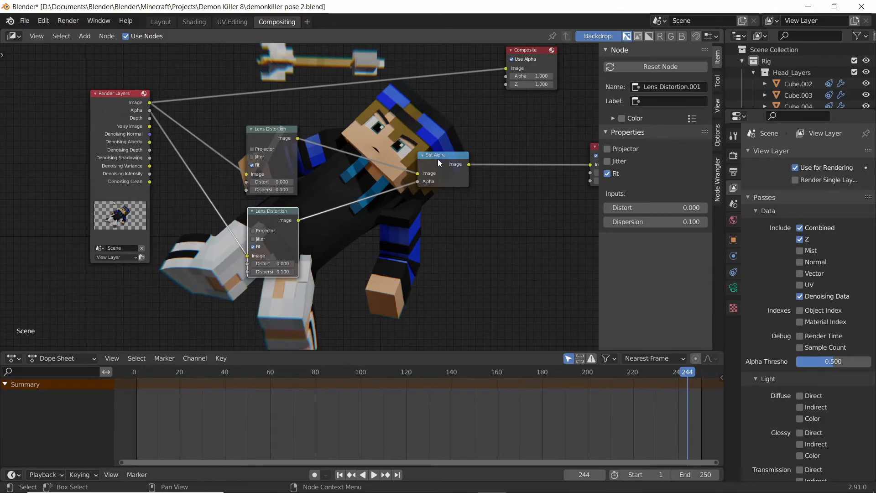
scroll(375, 148, down, 7)
scroll(371, 142, up, 5)
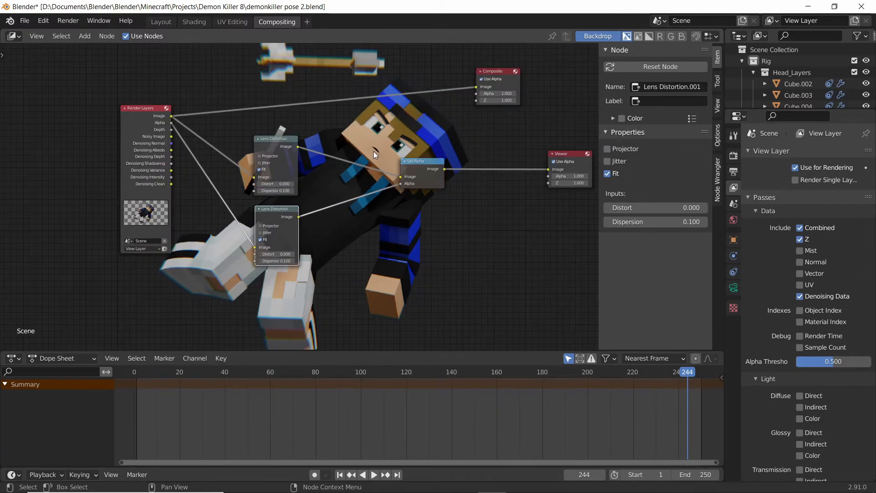
Display the Viewer Node image in place of the Steve texture in the UV Editing workspace's image editor
click(229, 21)
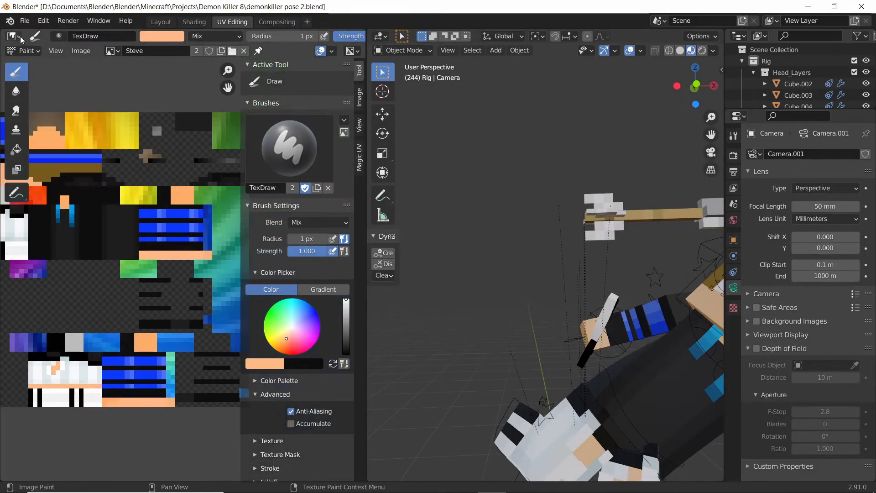
click(20, 36)
click(31, 78)
click(112, 50)
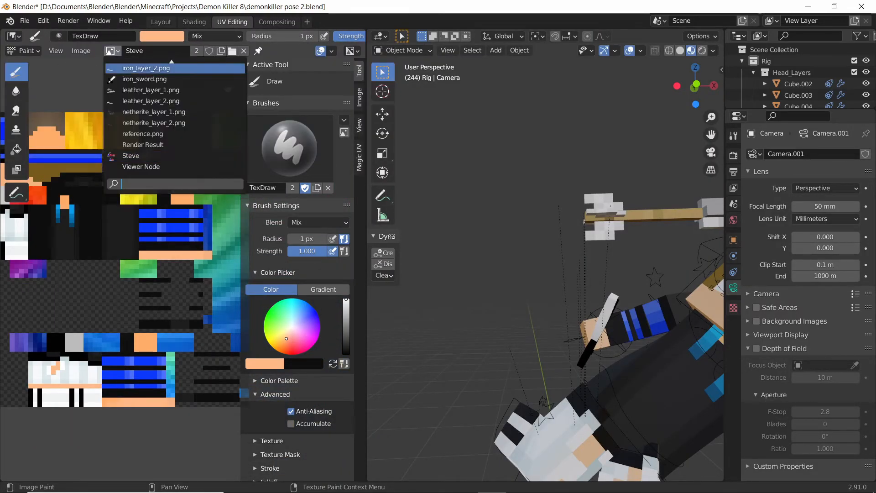
click(149, 167)
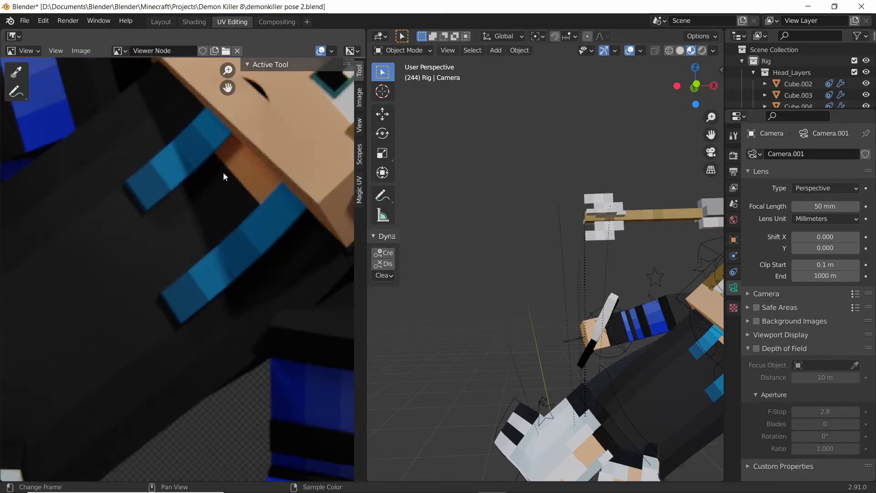
View the whole Viewer Node image in the image editor and bring up its open and save options
scroll(221, 169, down, 8)
scroll(256, 190, up, 2)
click(84, 52)
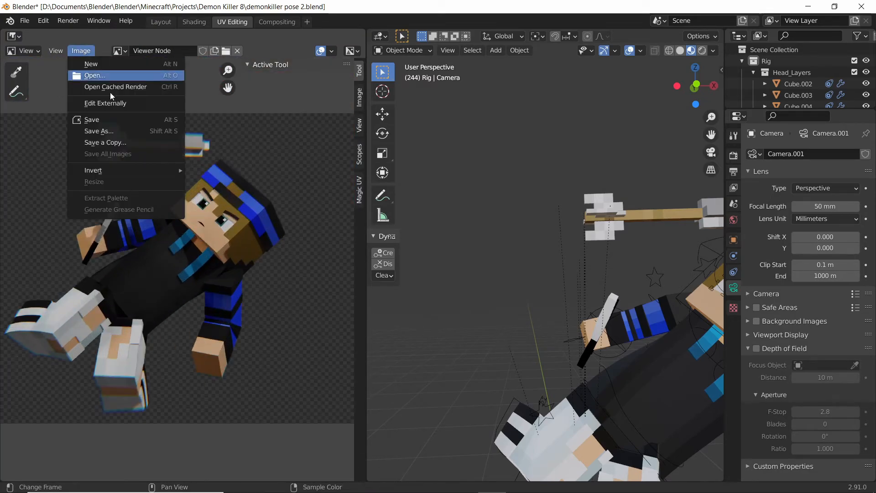
Return to the Compositing workspace and delete the Set Alpha node
click(271, 23)
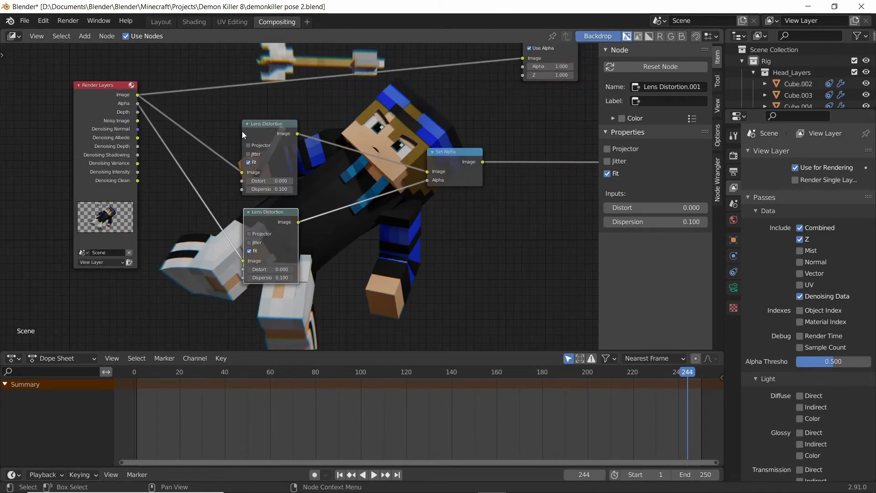
click(448, 156)
middle_drag(455, 153, 373, 162)
key(x)
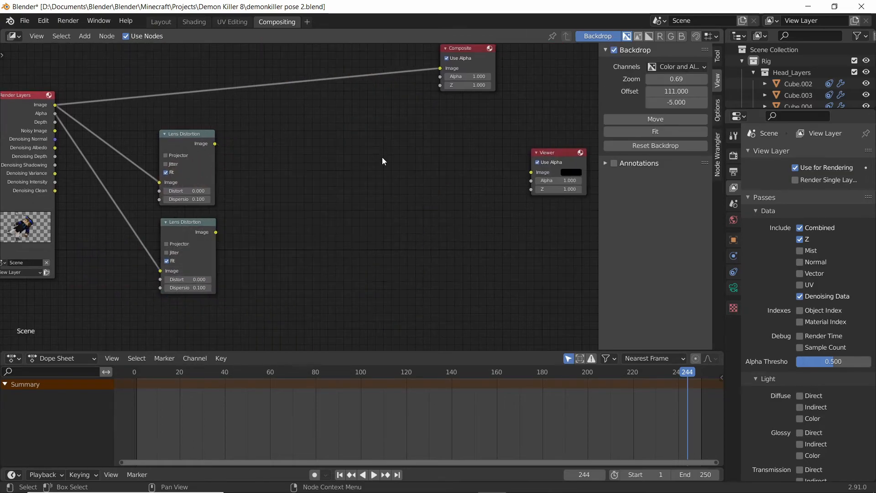
Connect the Image output of the upper Lens Distortion node directly to the Viewer node's Image input
click(216, 145)
drag(216, 145, 531, 172)
scroll(339, 171, down, 2)
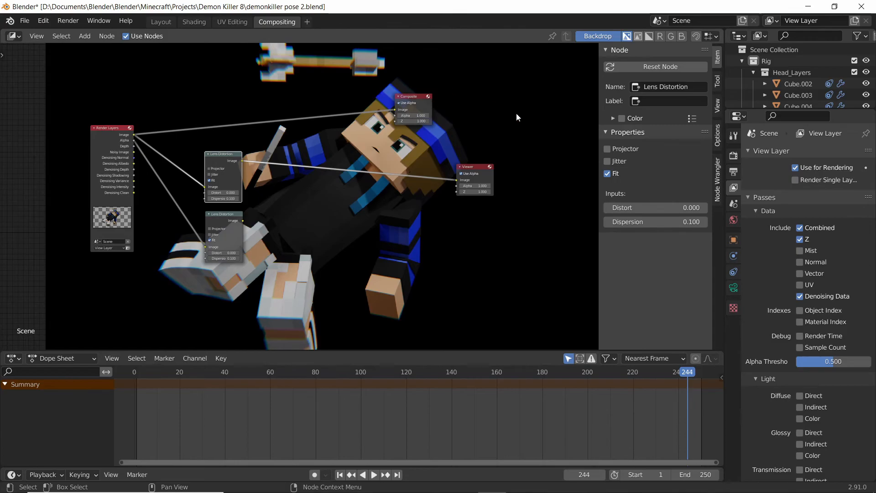
scroll(418, 120, up, 2)
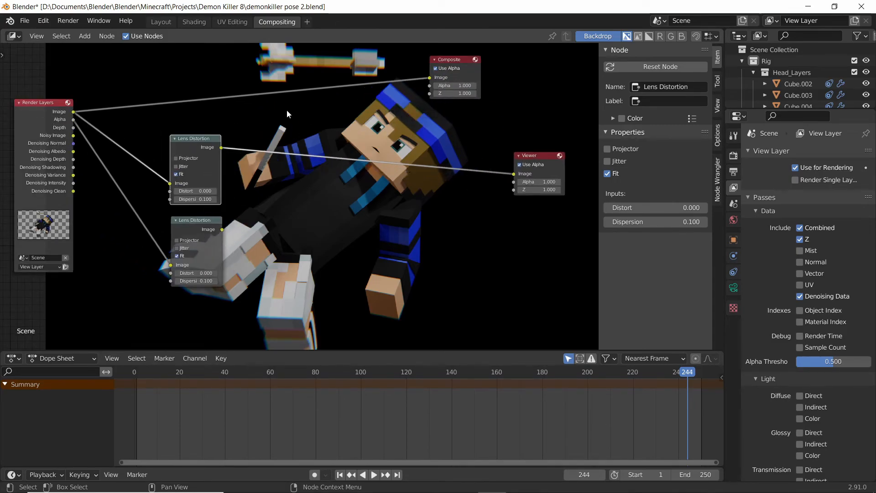
Switch to the Layout workspace and view the posed character in the 3D scene from a slightly different angle
click(161, 22)
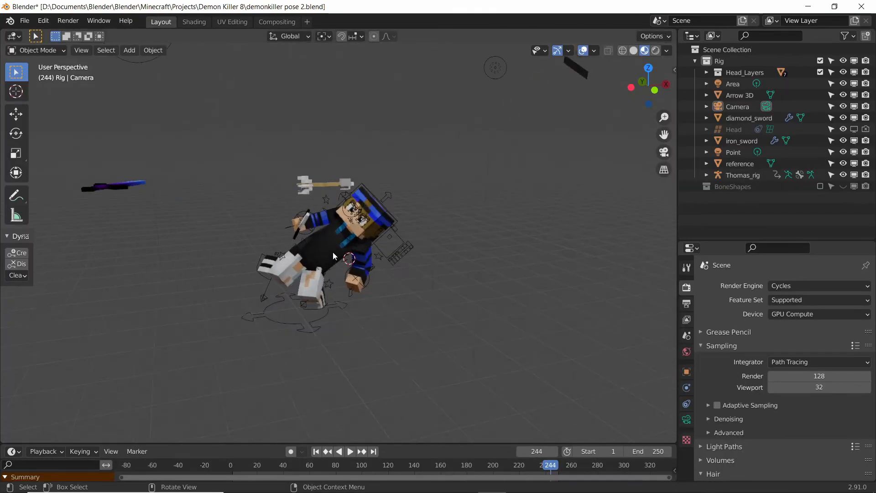
scroll(333, 252, up, 2)
middle_drag(332, 252, 376, 264)
scroll(376, 263, up, 4)
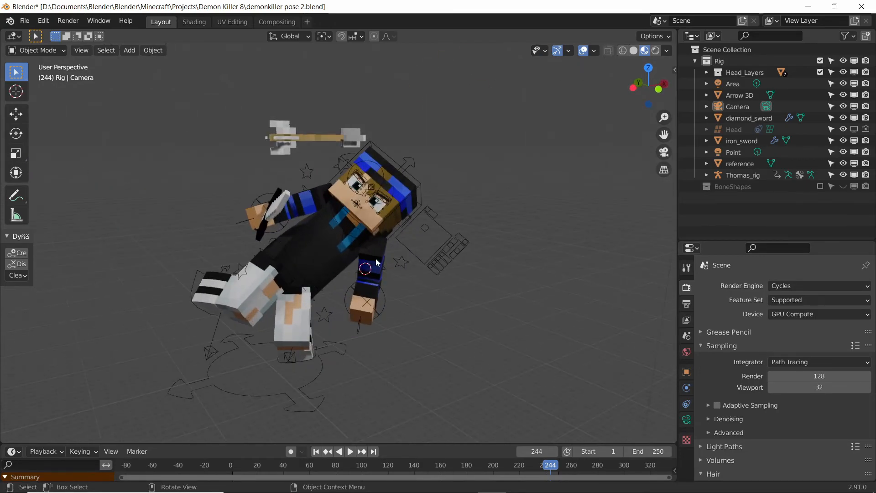
scroll(375, 259, down, 3)
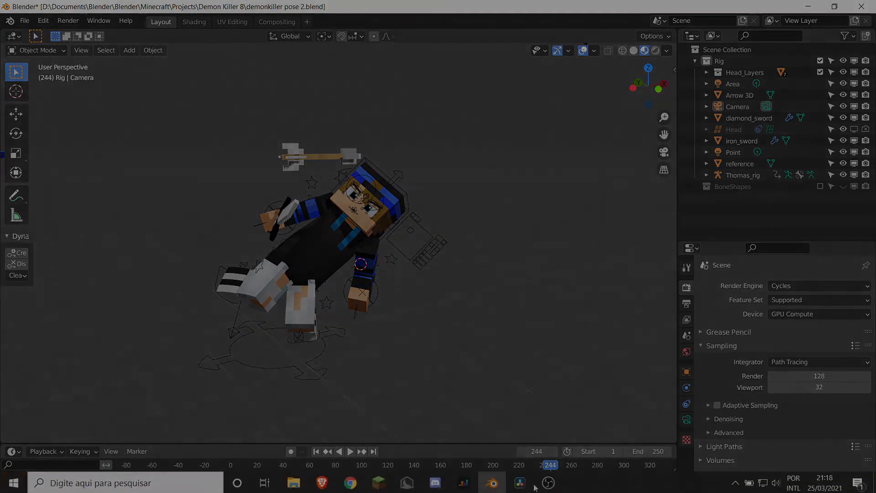